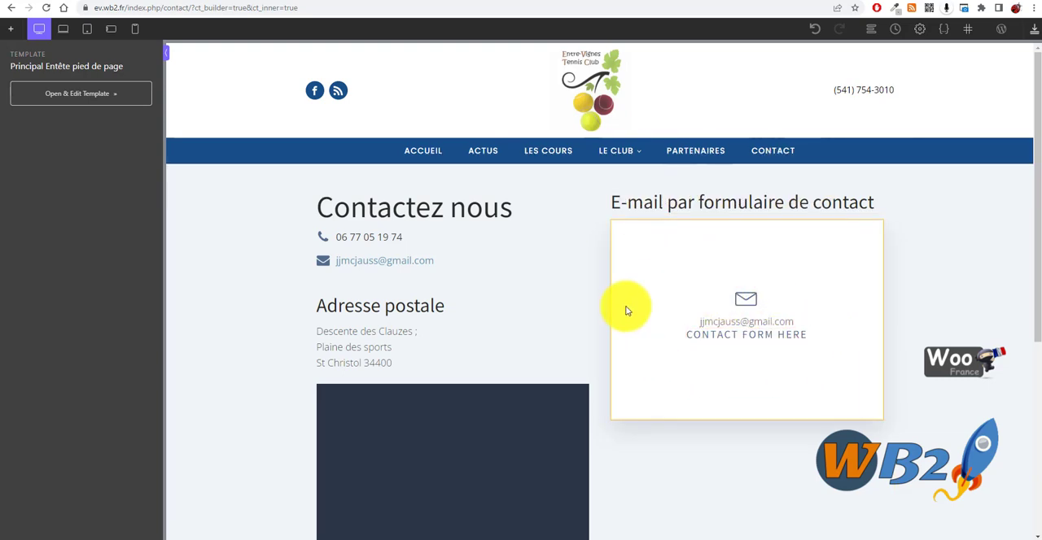
- Search the addable components for "for" and select the column holding the contact form placeholder
scroll(530, 279, "down", 5)
scroll(544, 309, "up", 5)
scroll(488, 325, "down", 1)
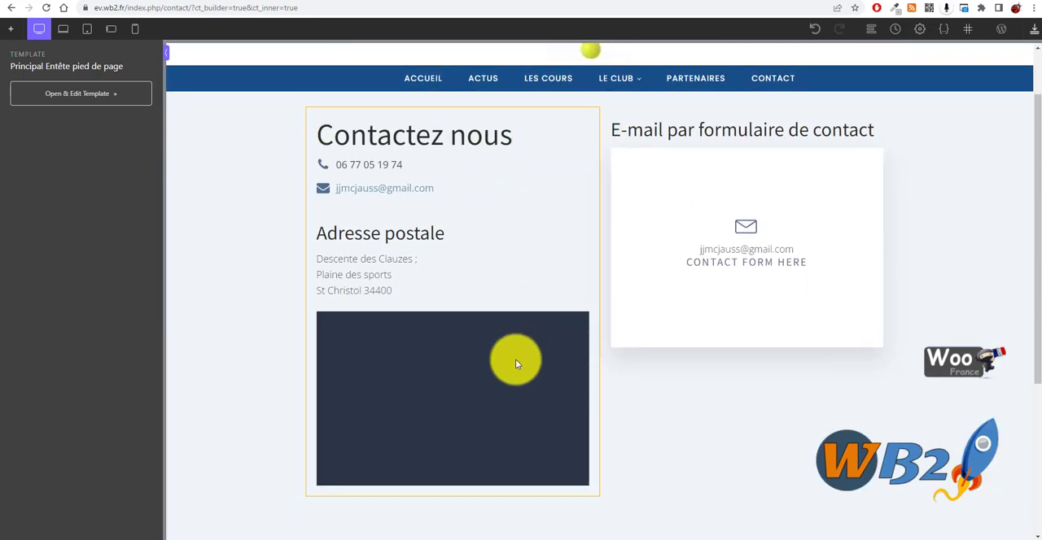
scroll(505, 350, "up", 1)
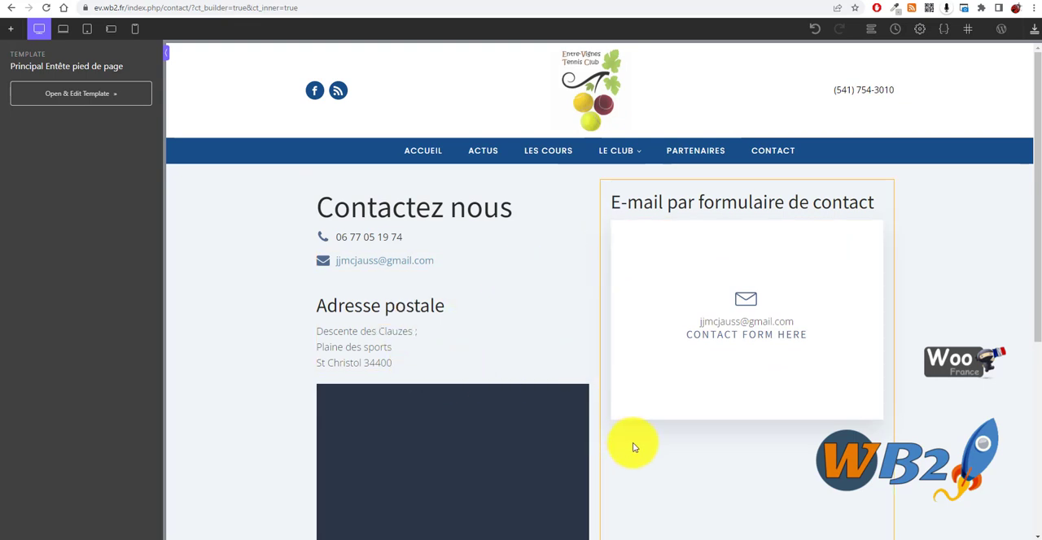
left_click(14, 32)
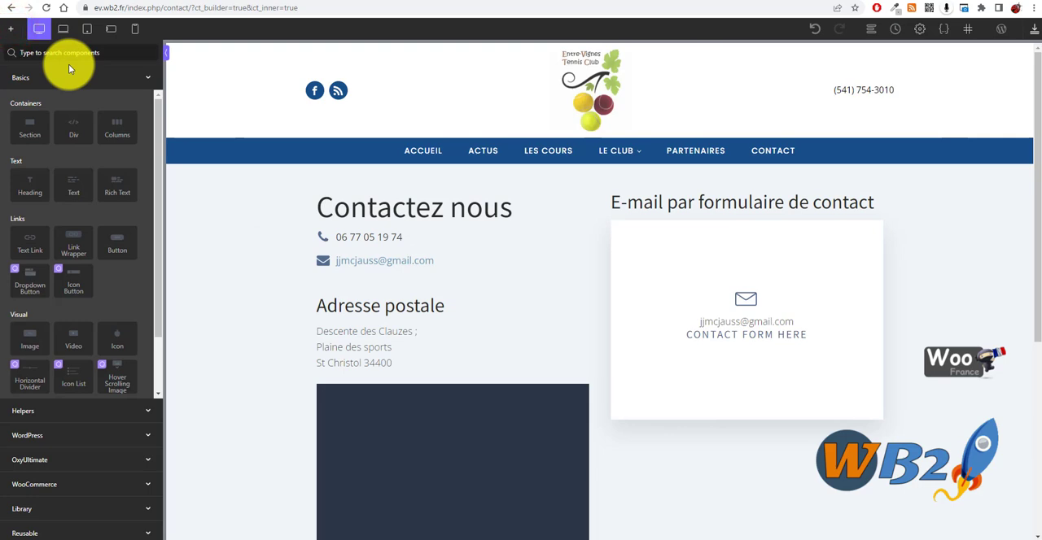
type("for")
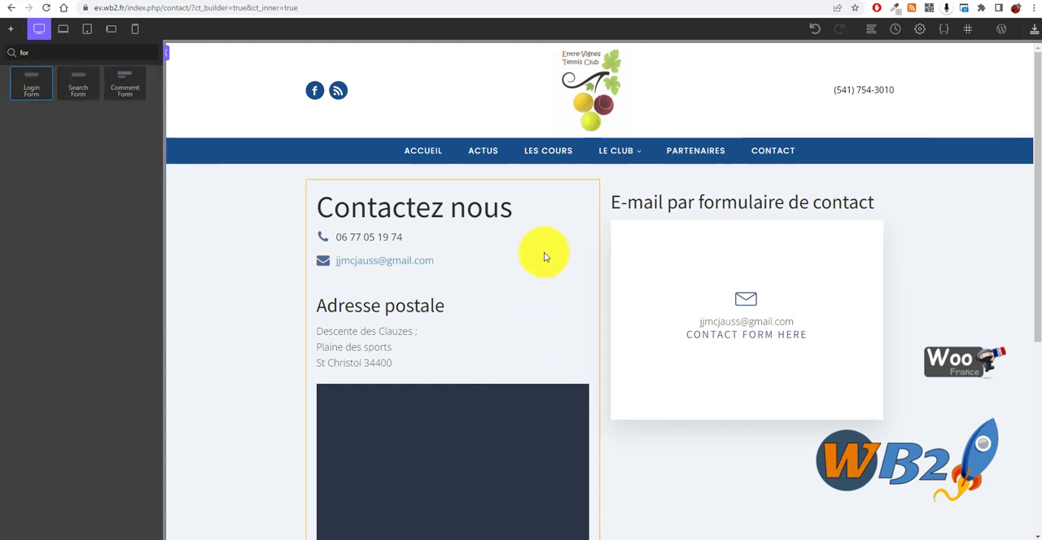
left_click(718, 461)
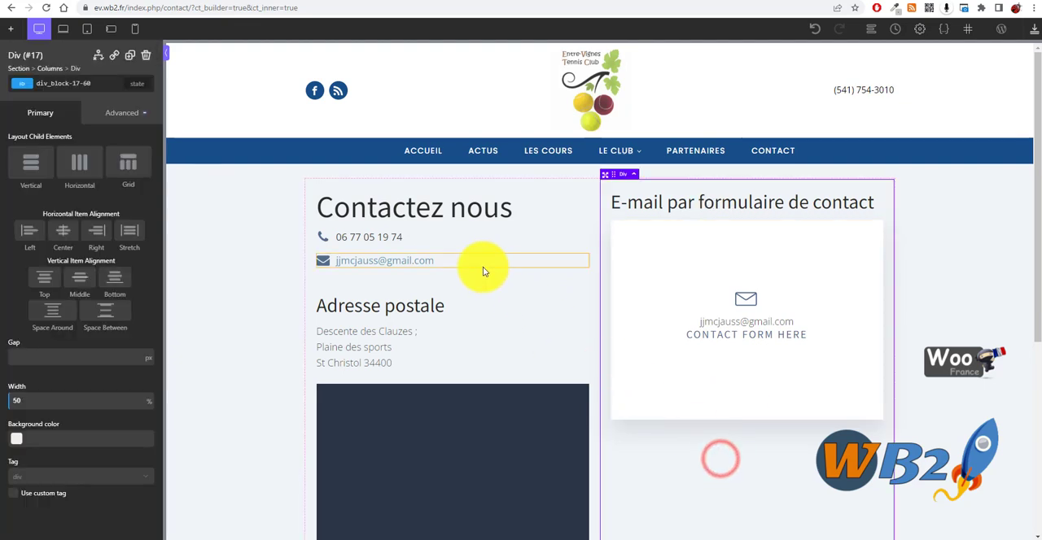
- Switch to the WordPress admin and activate the Forminator extension among the installed extensions
left_click(530, 1)
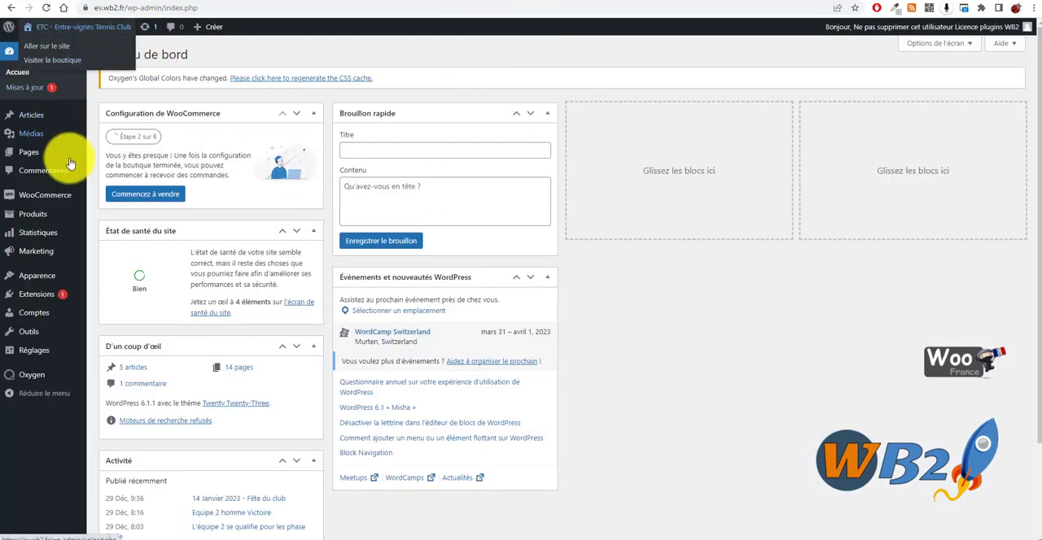
mouse_move(32, 291)
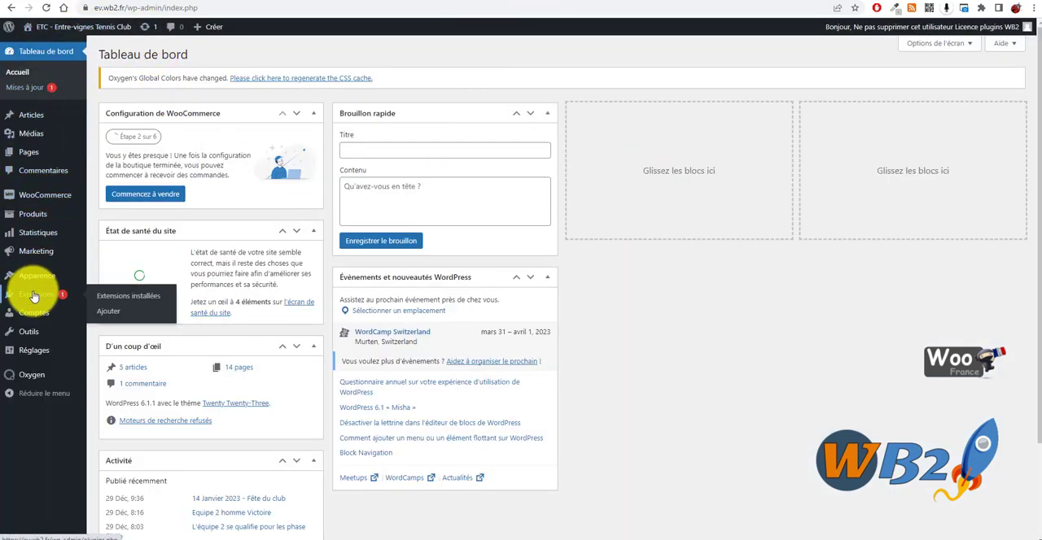
left_click(139, 296)
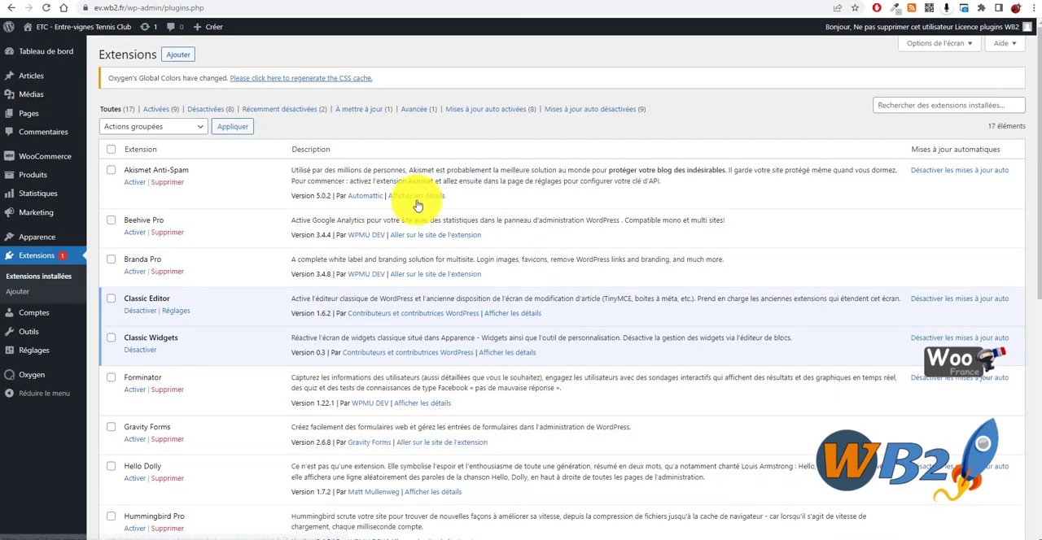
scroll(269, 293, "down", 1)
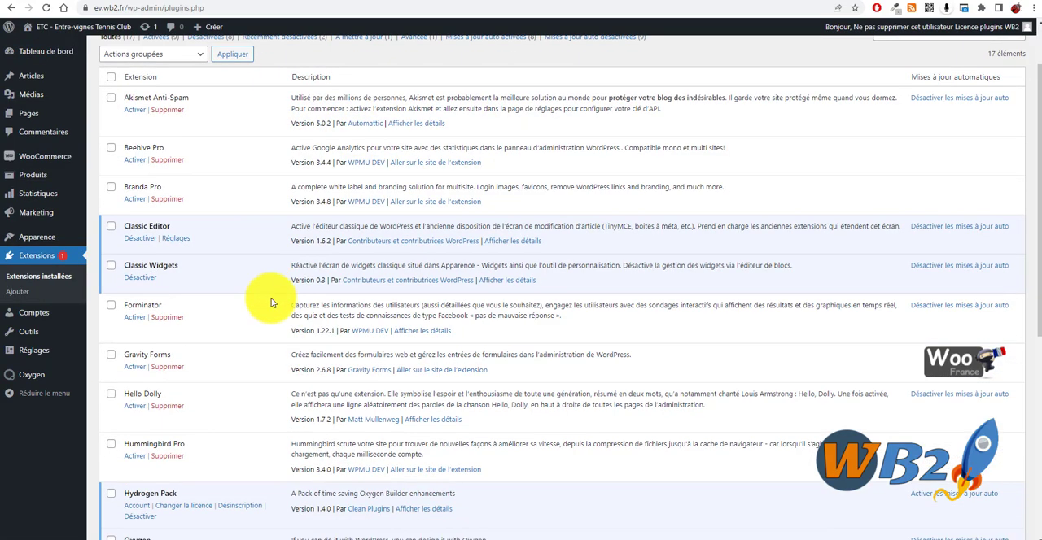
left_click(134, 316)
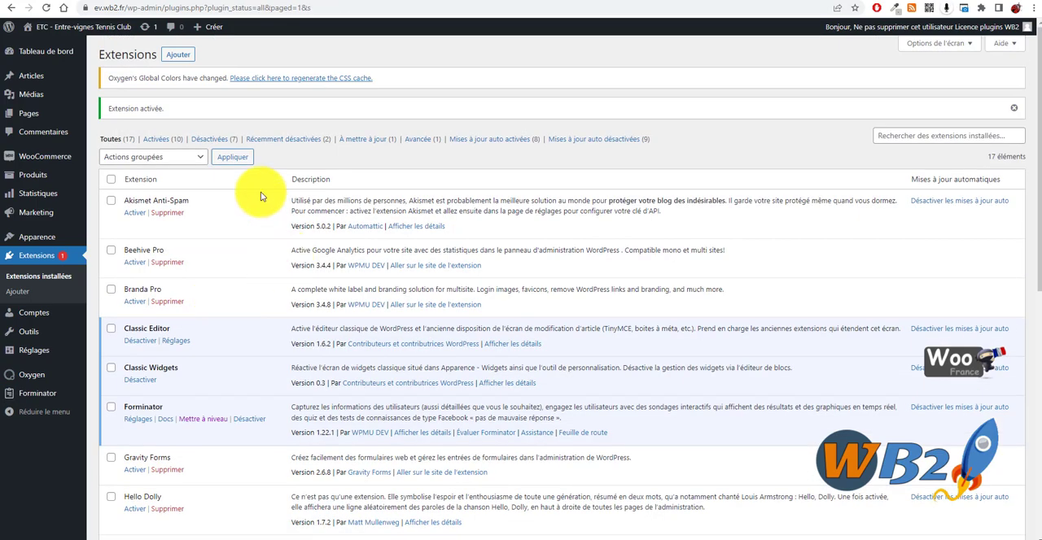
- Create a Forminator form from the "Nous contacter" template and name it "Contactez nous"
mouse_move(31, 395)
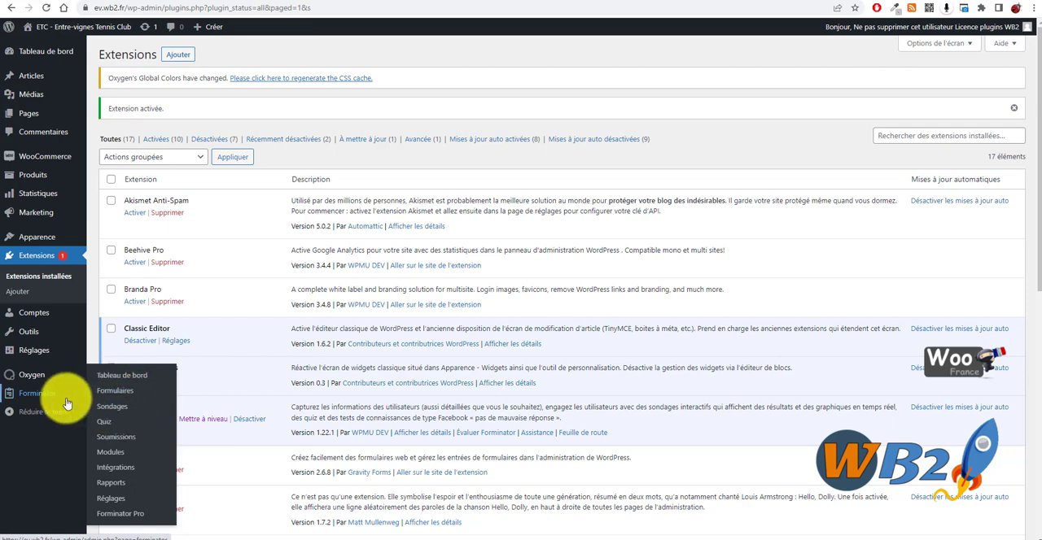
left_click(117, 392)
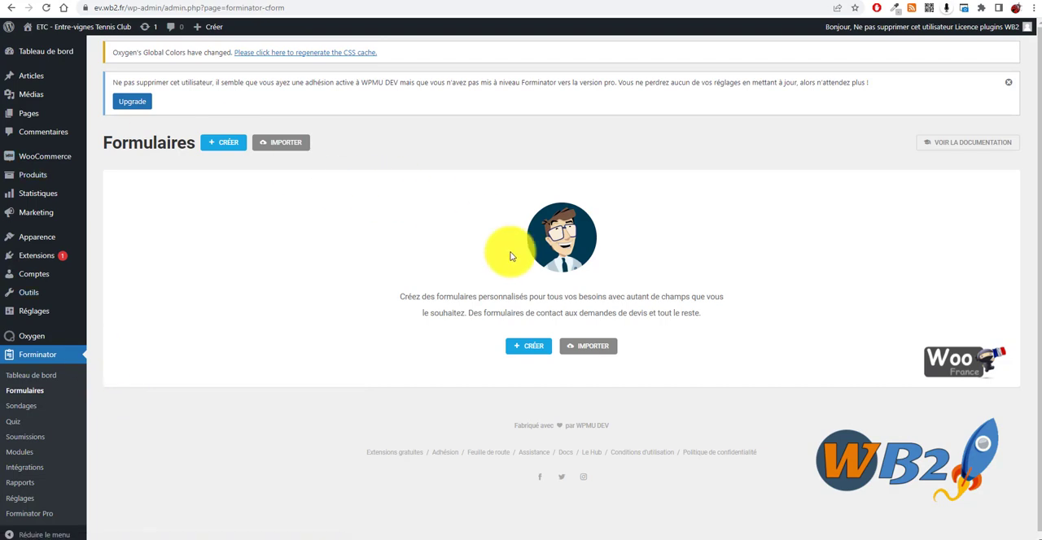
left_click(529, 347)
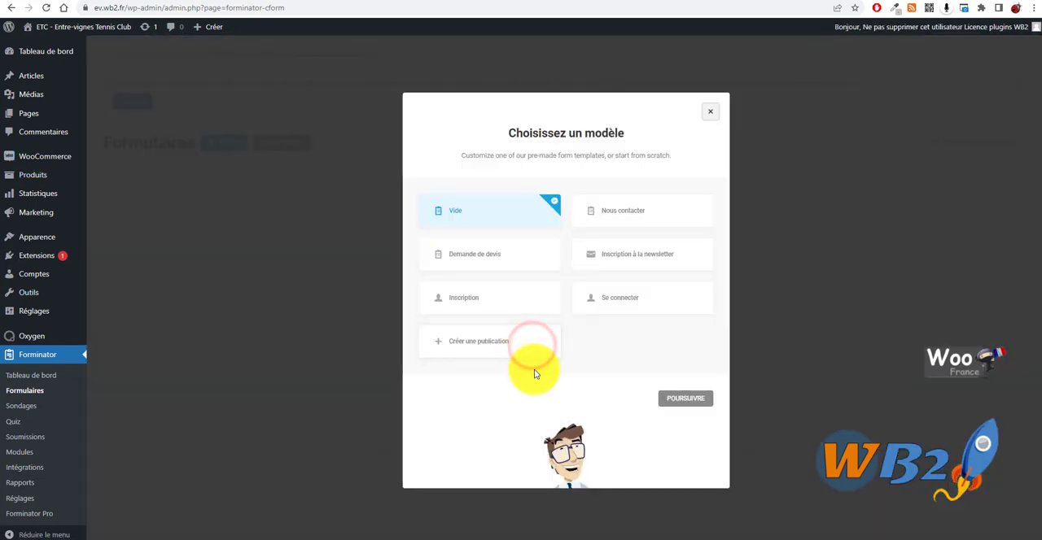
left_click(636, 214)
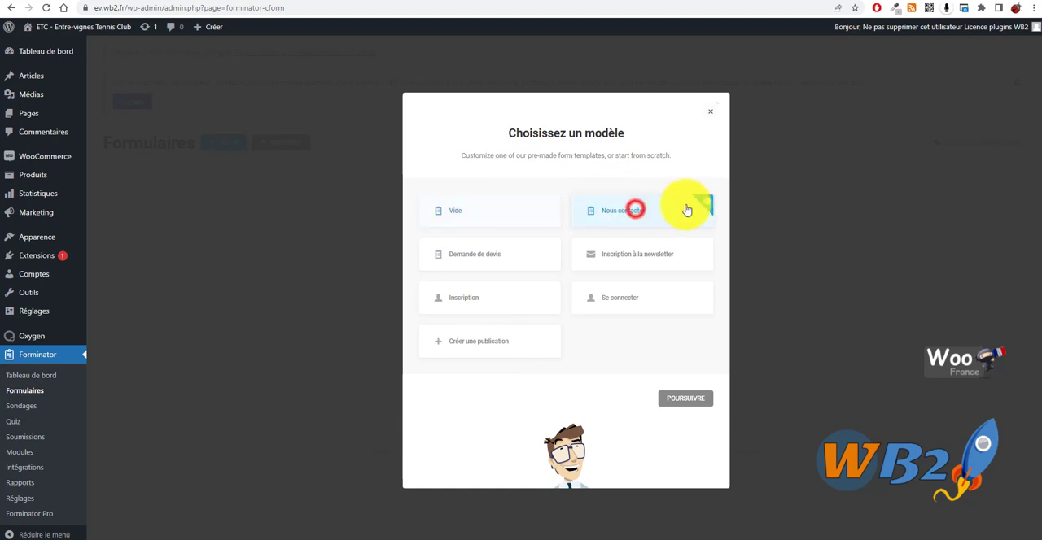
left_click(688, 398)
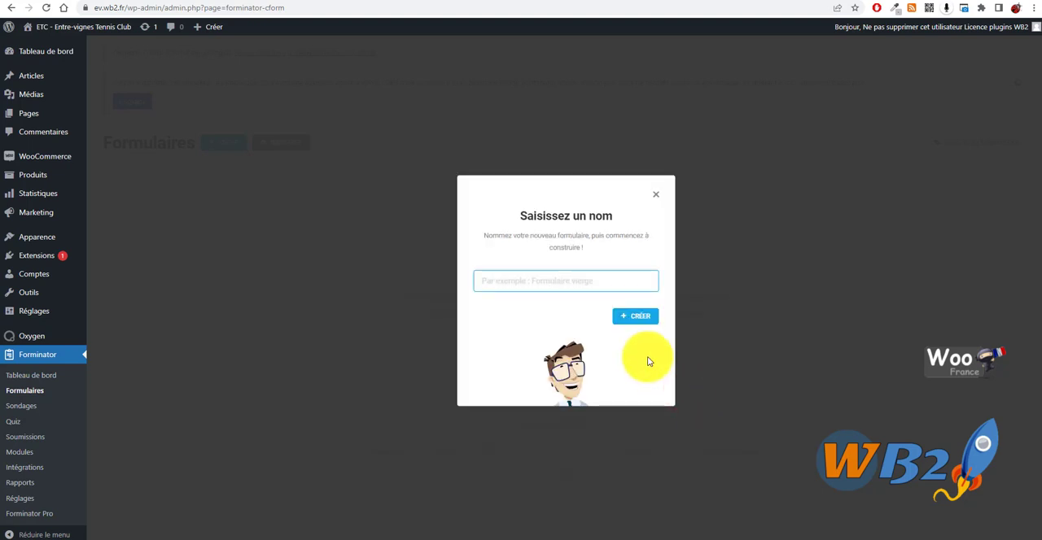
type("Contacte")
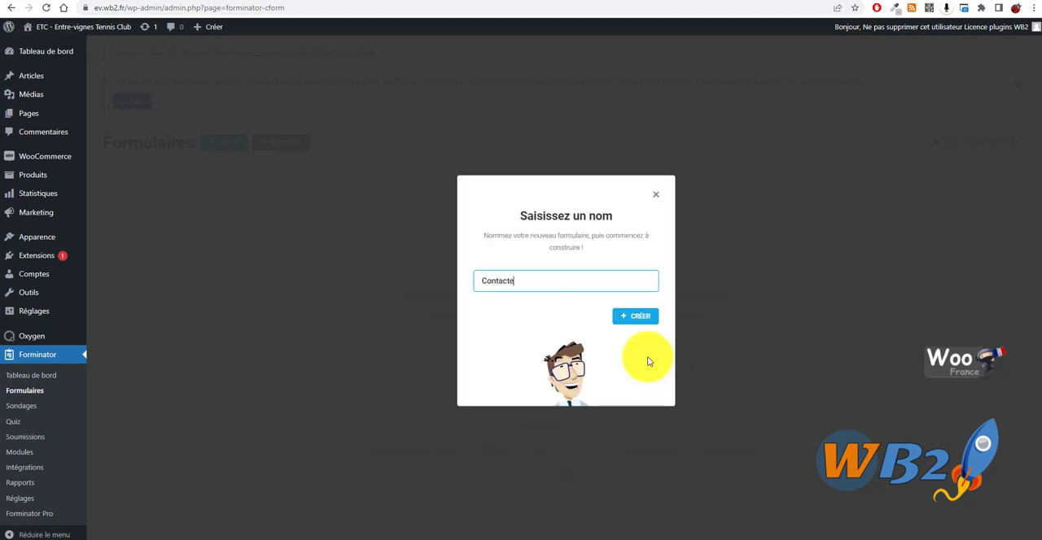
type("z nous")
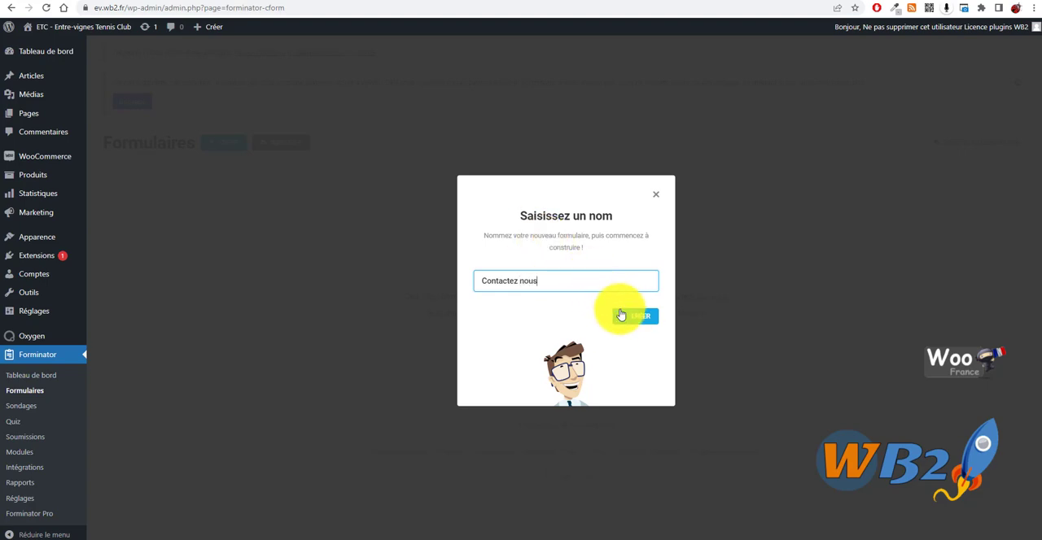
left_click(621, 315)
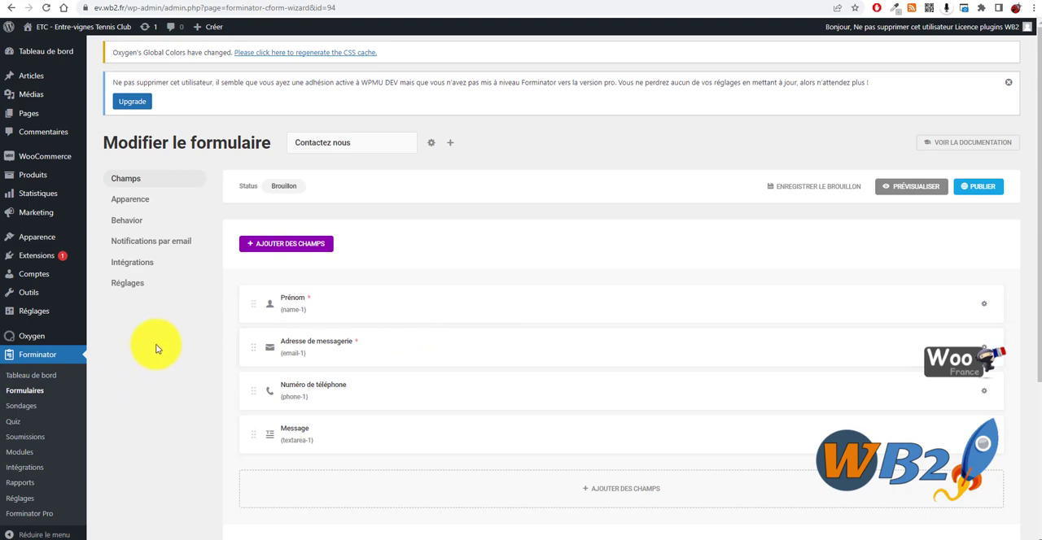
- Add an extra Téléphone field with its default labels below the Message field, and delete that added field
scroll(489, 236, "down", 1)
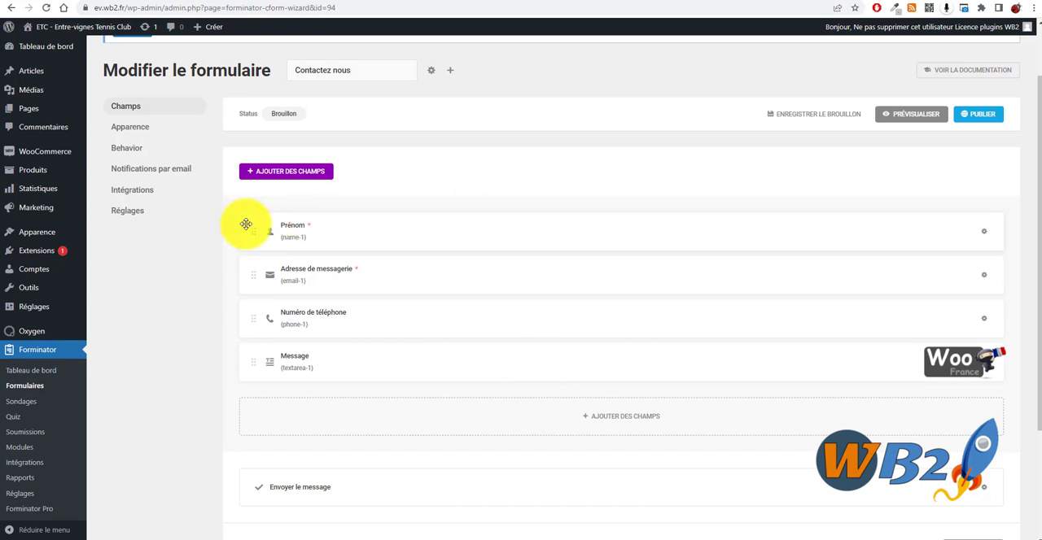
mouse_move(253, 231)
left_mouse_down()
mouse_move(258, 358)
mouse_move(256, 233)
left_mouse_up()
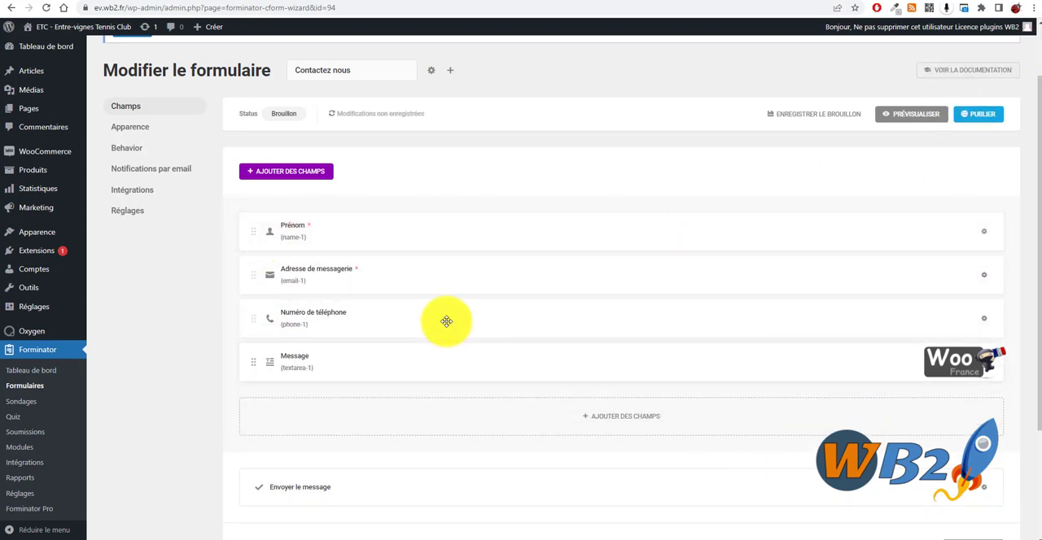
scroll(670, 362, "down", 2)
scroll(152, 193, "up", 4)
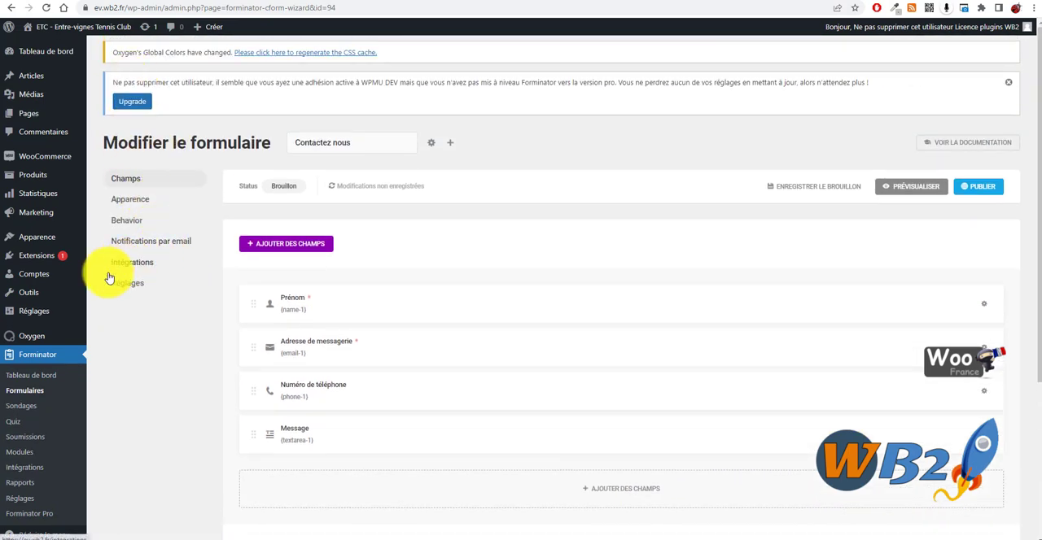
scroll(368, 347, "down", 2)
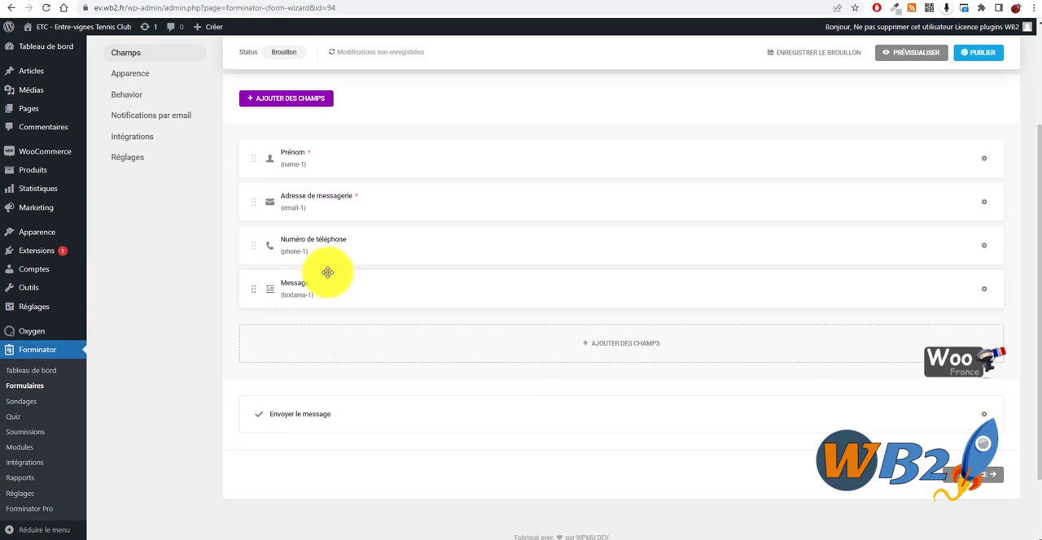
left_click(629, 352)
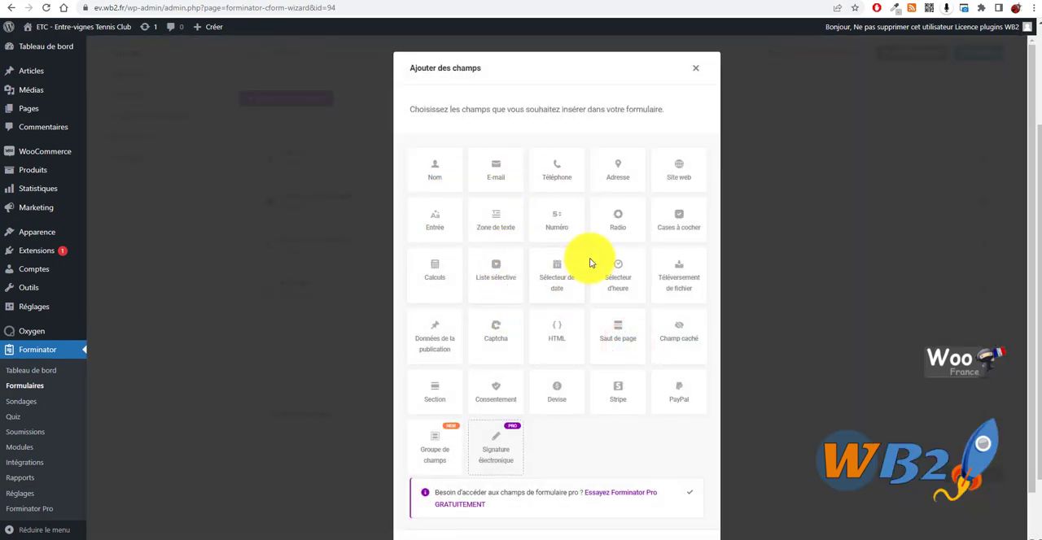
left_click(554, 176)
scroll(600, 423, "down", 1)
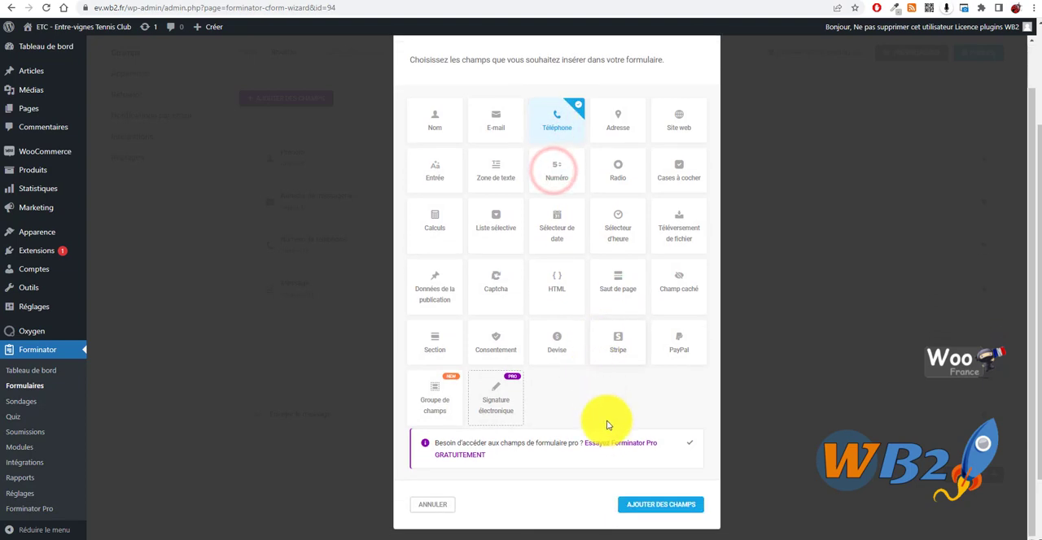
left_click(659, 503)
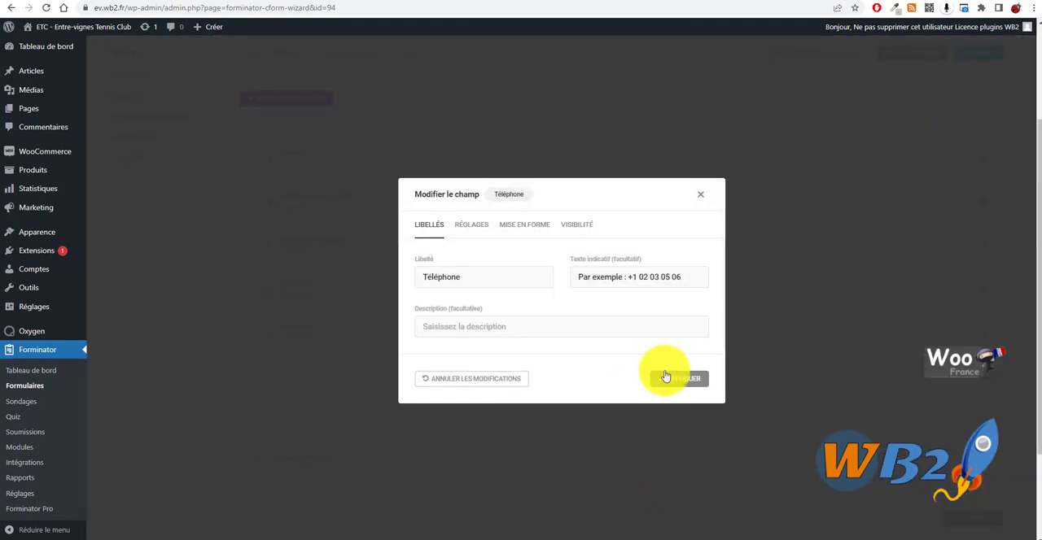
left_click(682, 381)
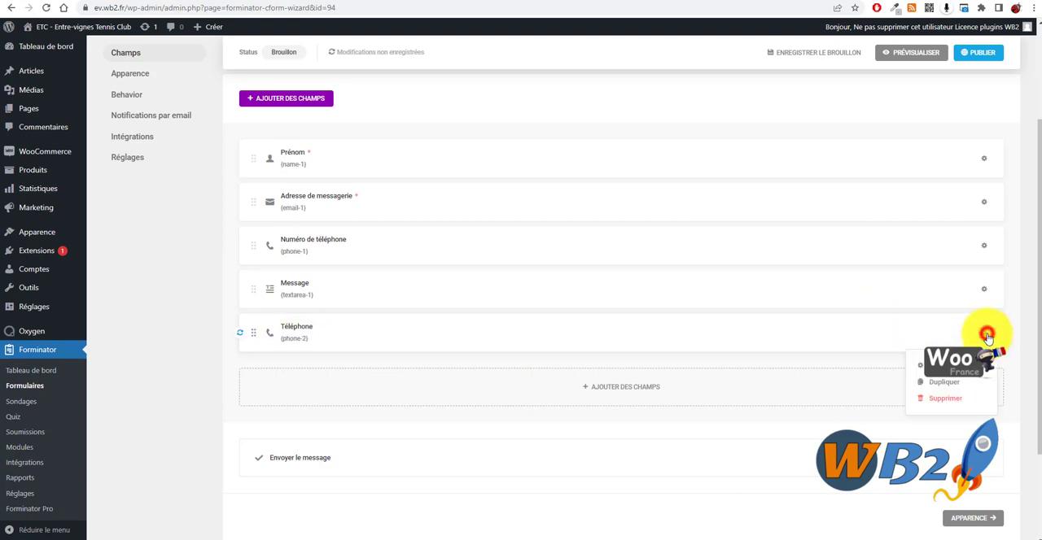
left_click(954, 403)
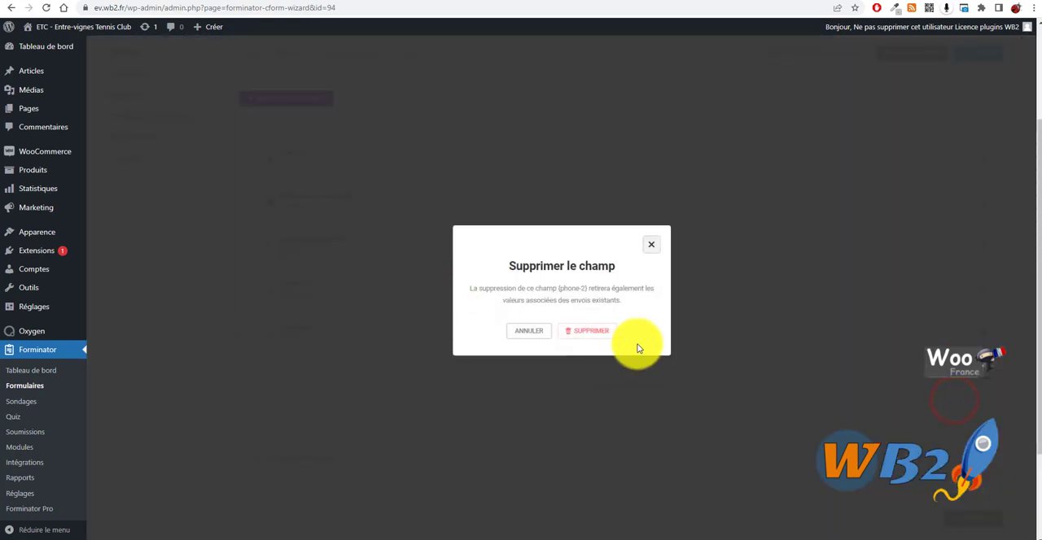
left_click(592, 330)
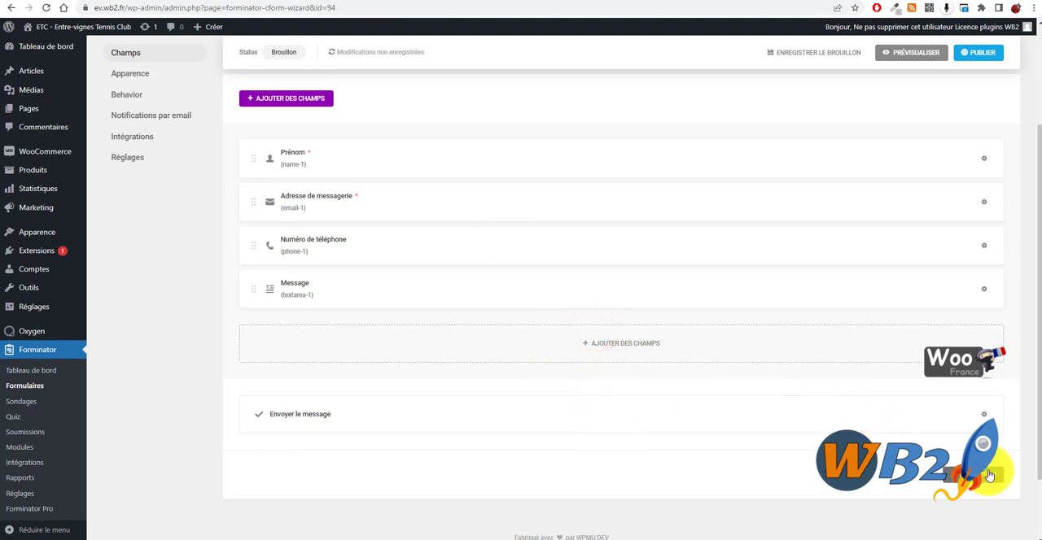
- Publish the form, copy its shortcode [forminator_form id="94"], and close the confirmation dialog
left_click(973, 51)
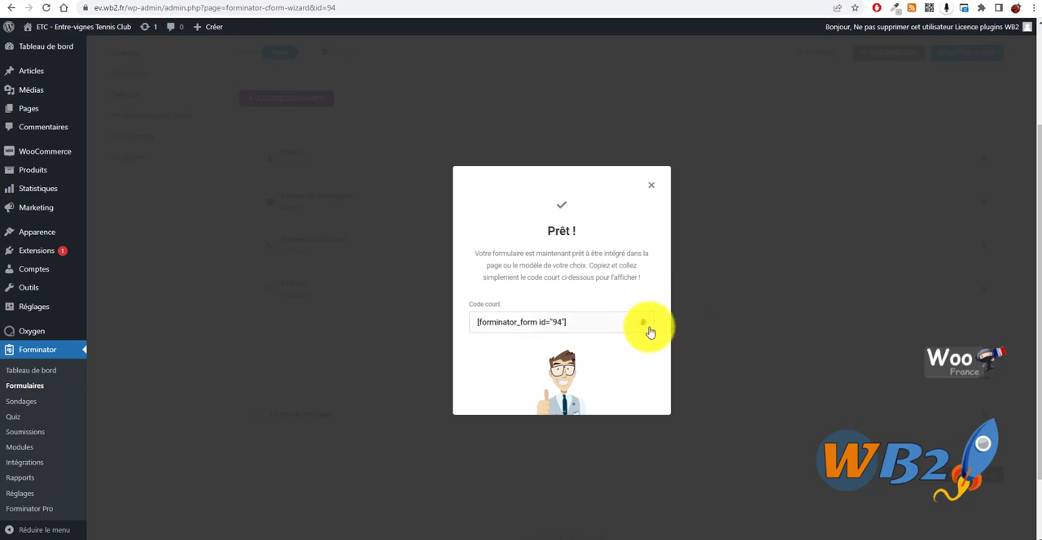
left_click_drag(591, 314, 477, 315)
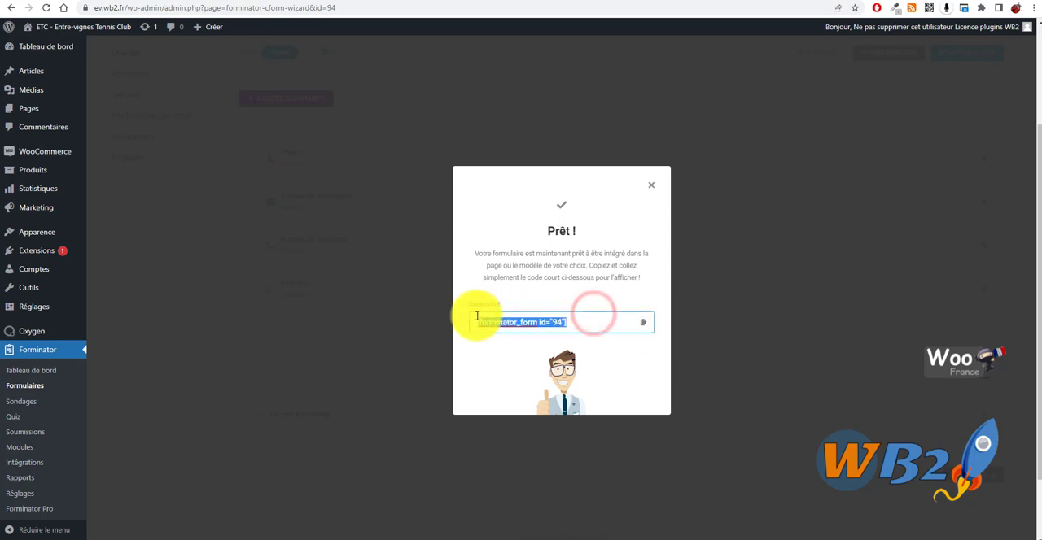
right_click(527, 324)
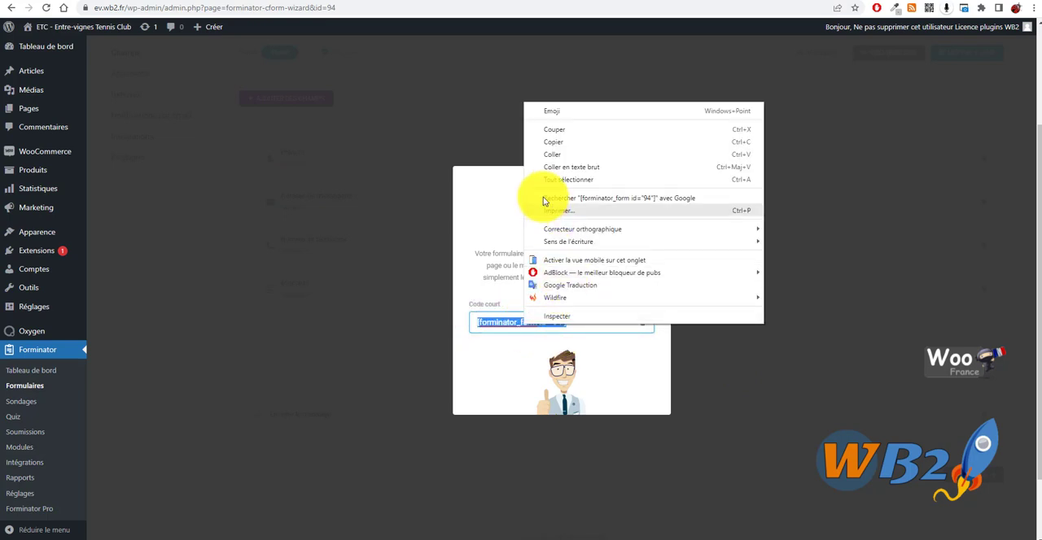
left_click(560, 143)
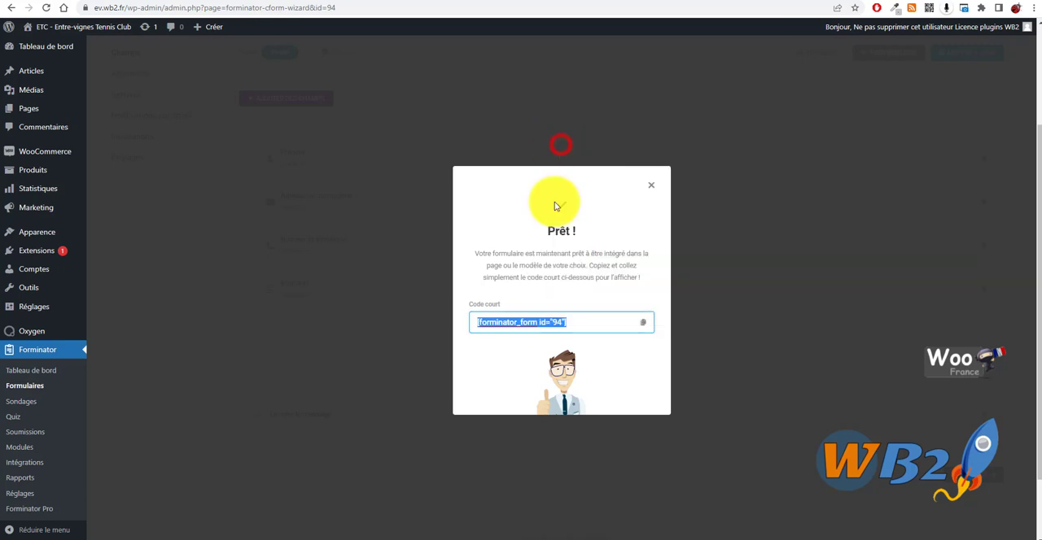
left_click(717, 402)
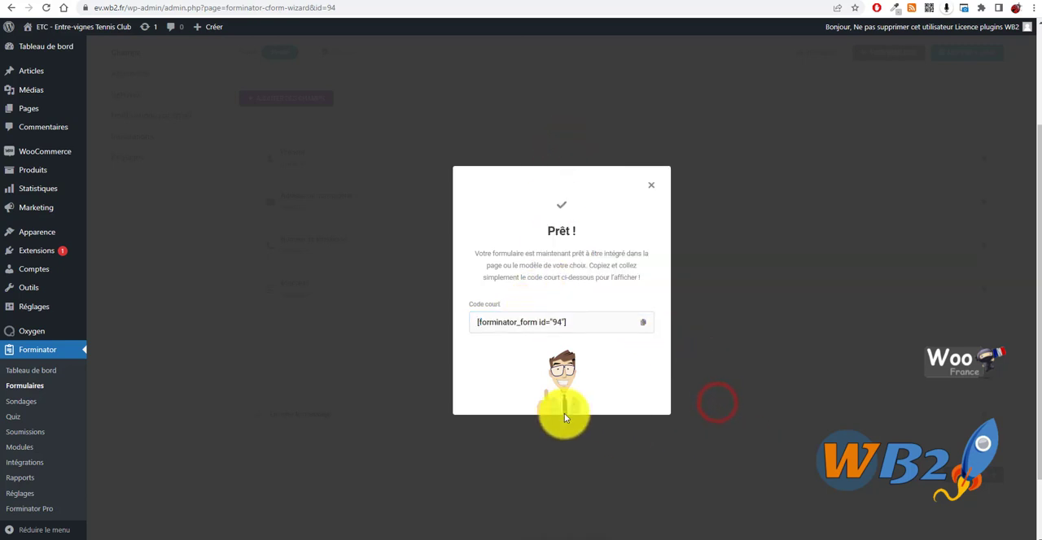
left_click(650, 186)
- Switch to the Oxygen contact page and delete the "CONTACT FORM HERE" heading in the white contact box
left_click(604, 0)
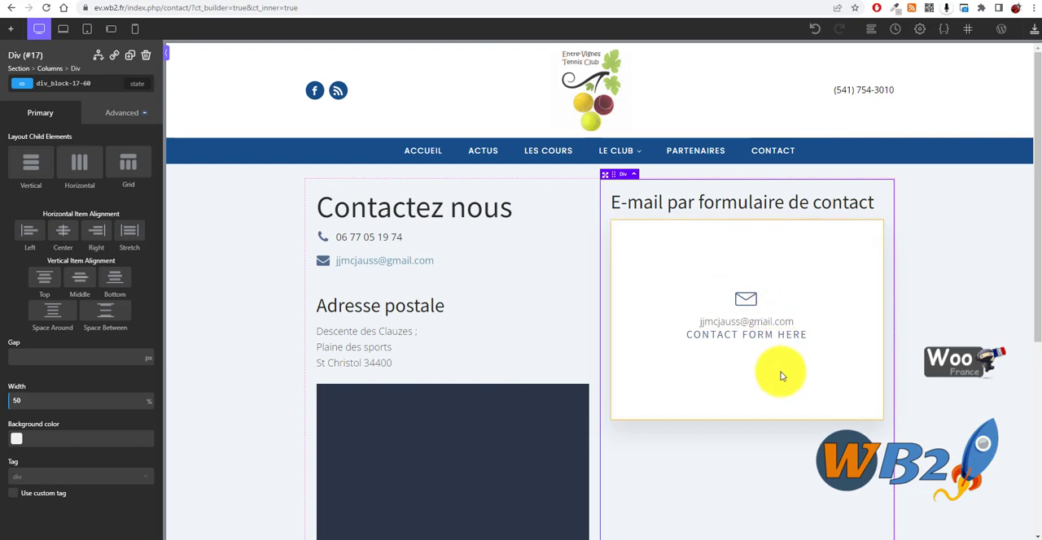
left_click(779, 337)
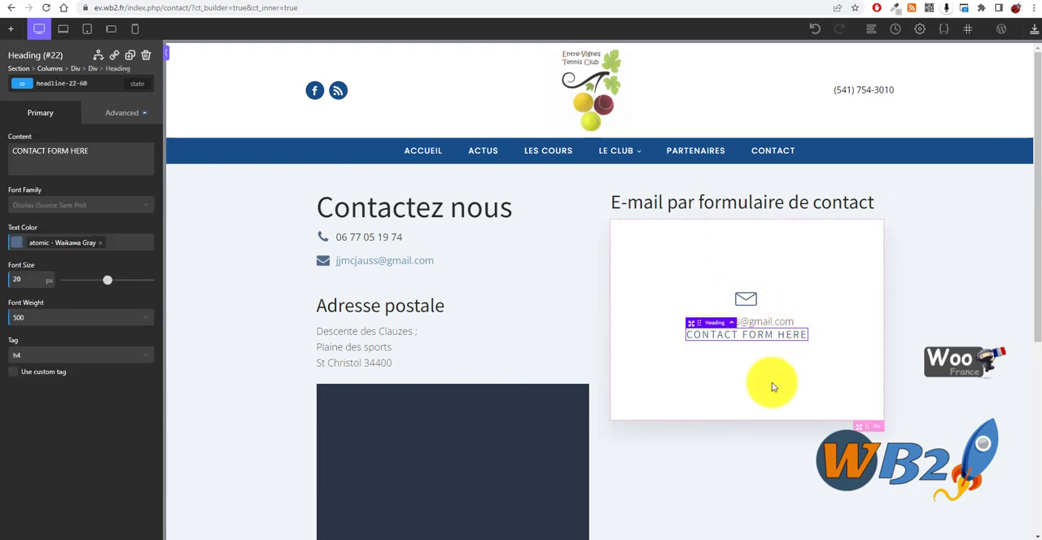
key("Delete")
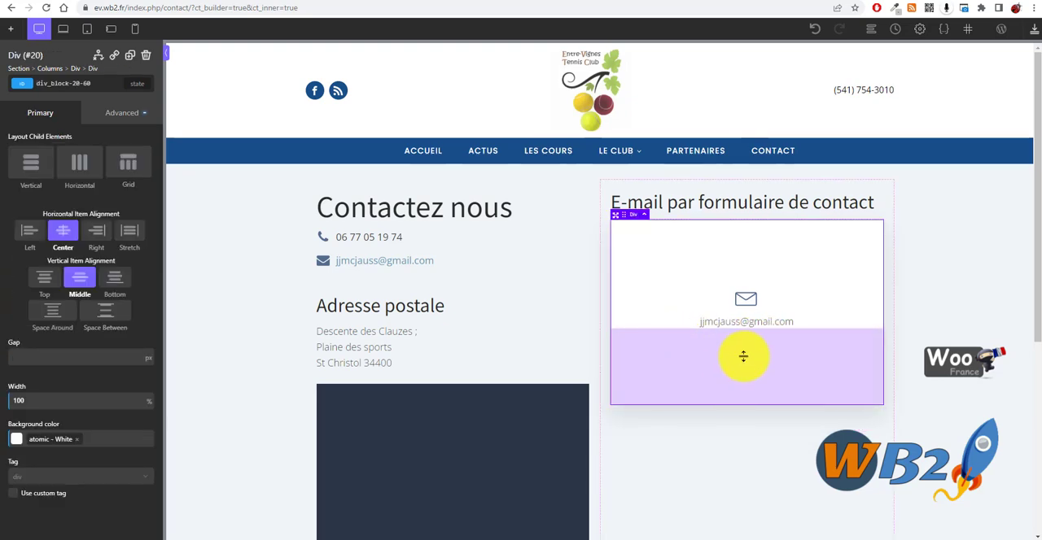
- Add a Shortcode element below the e-mail text in the contact box, with the full shortcode [forminator_form id="94"]
left_click(789, 321)
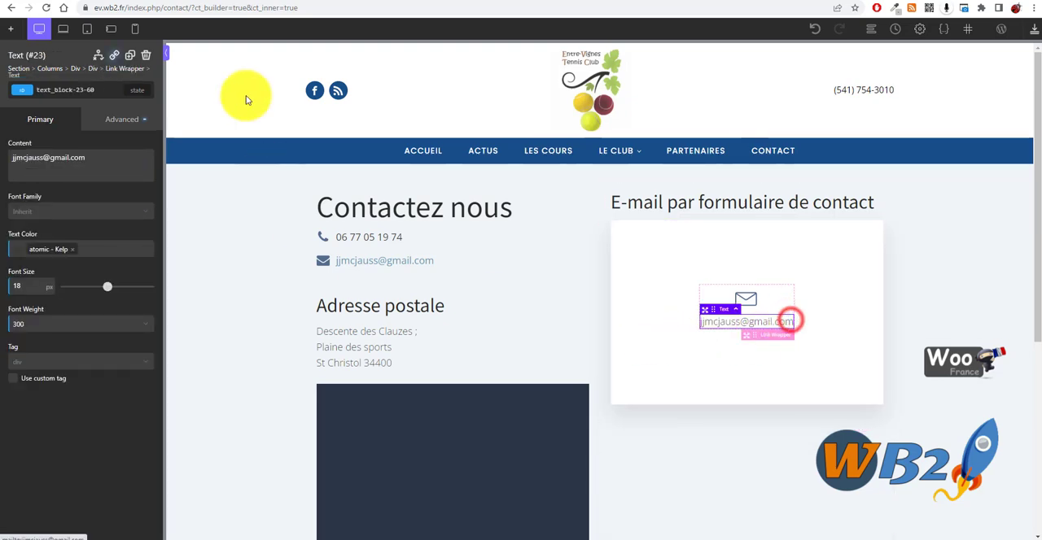
left_click(10, 31)
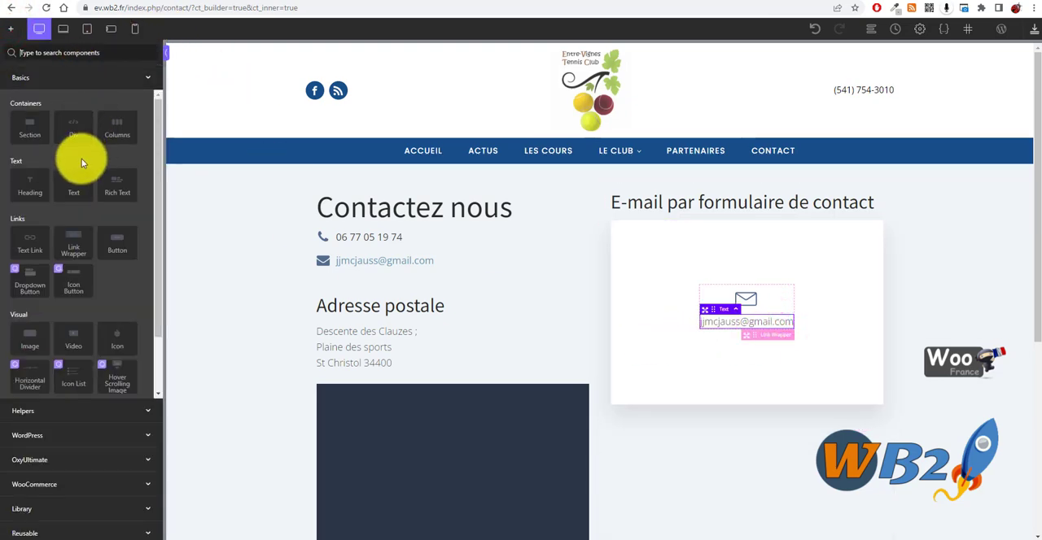
type("sh")
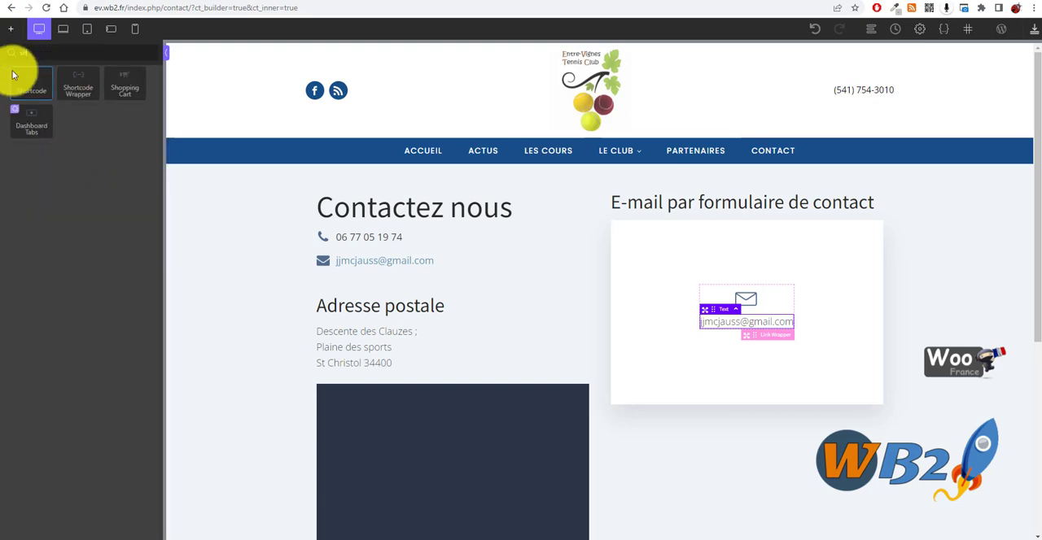
left_click(25, 83)
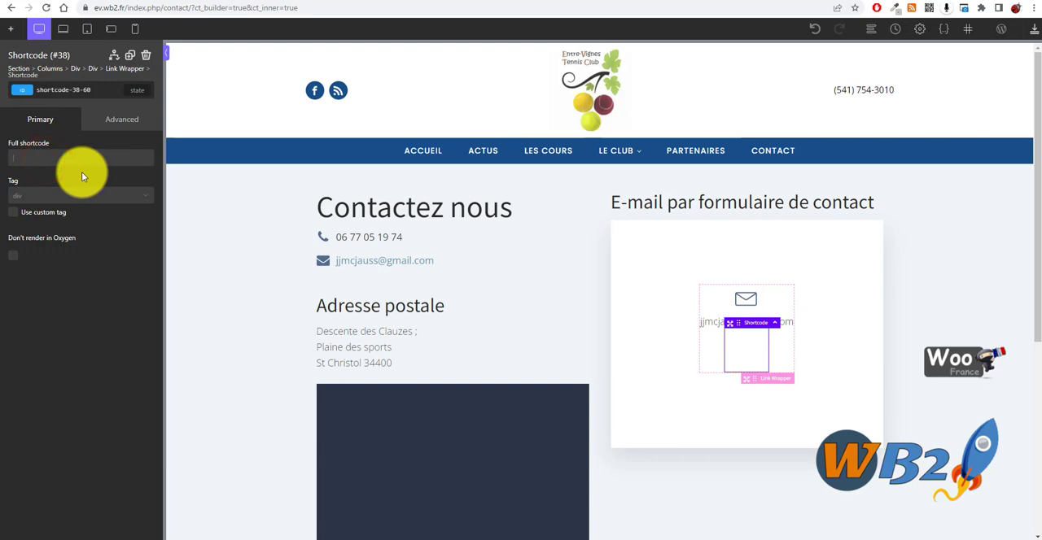
key("ctrl+v")
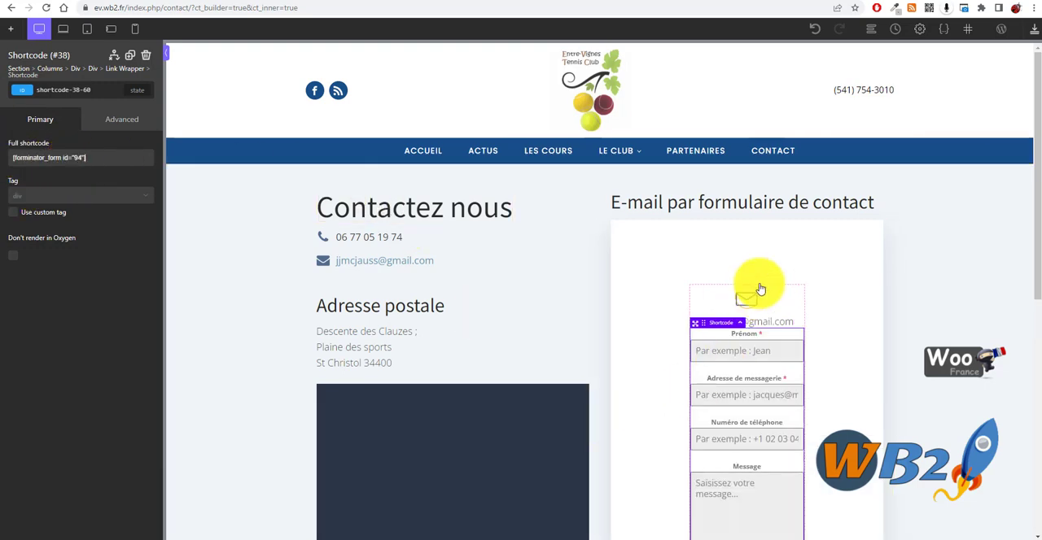
scroll(825, 209, "down", 3)
scroll(739, 302, "up", 1)
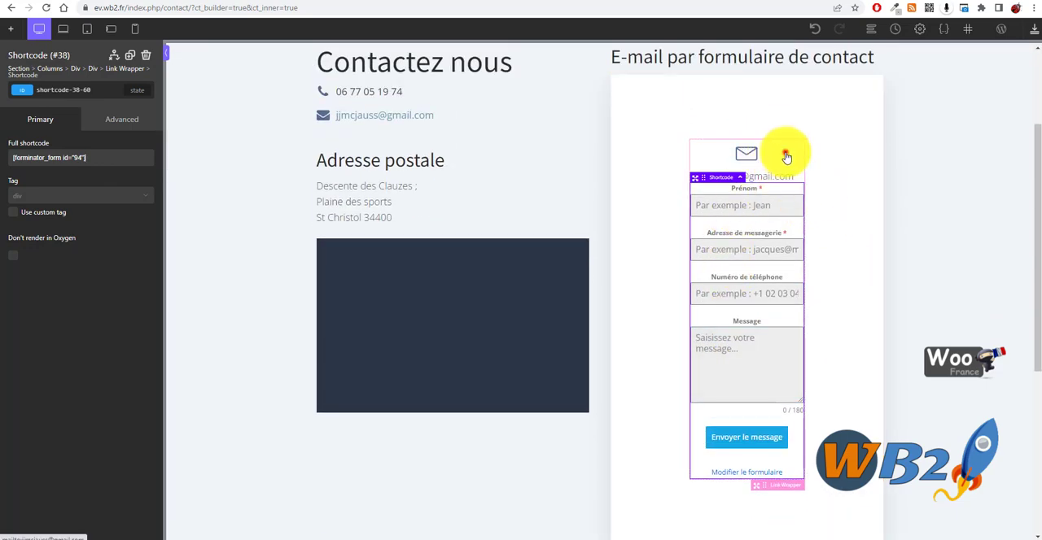
- Move the envelope icon, e-mail text and shortcode out of the Link Wrapper into the parent Div, and delete the emptied wrapper
left_click(784, 155)
left_click(828, 189)
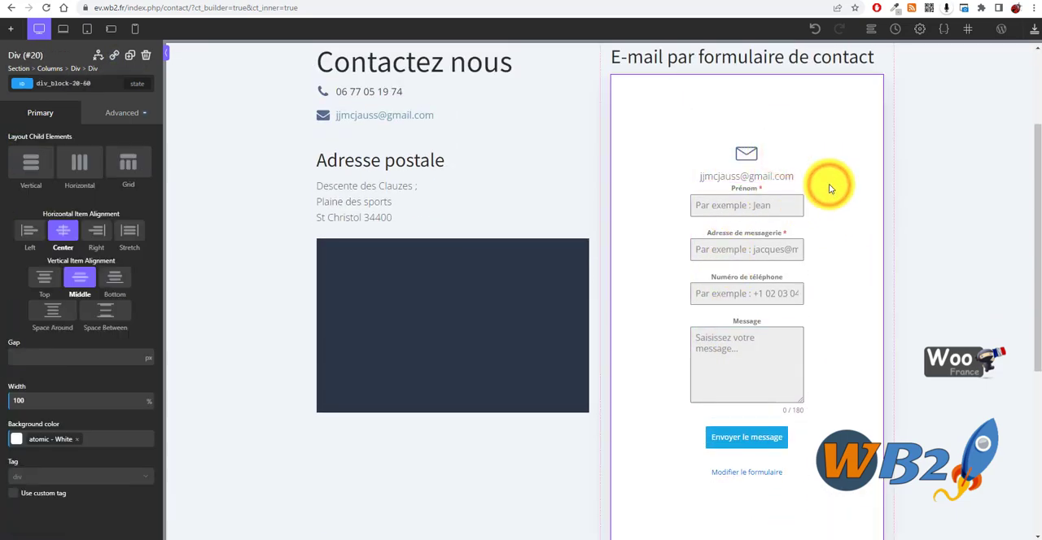
left_click(775, 251)
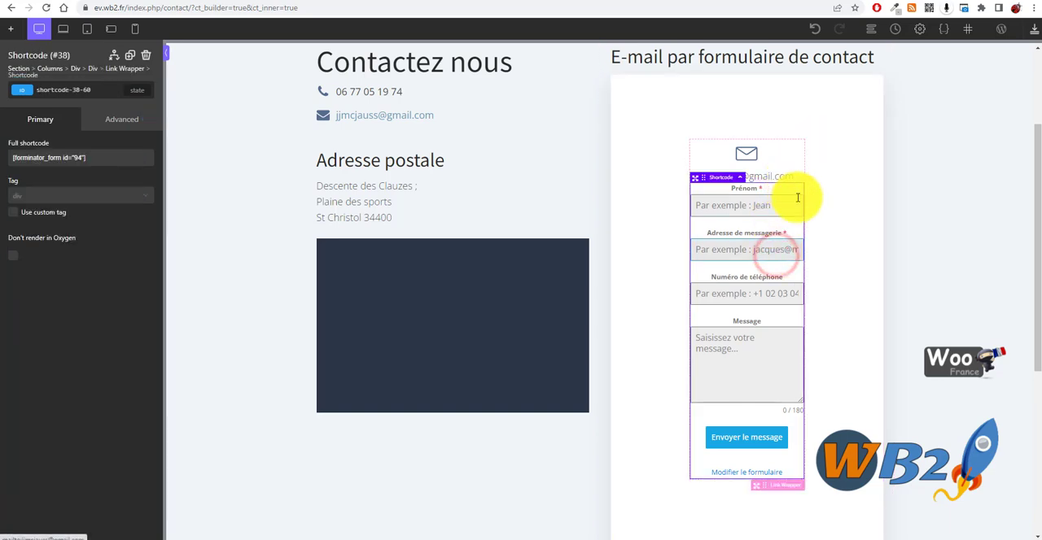
scroll(802, 252, "down", 2)
scroll(803, 252, "up", 4)
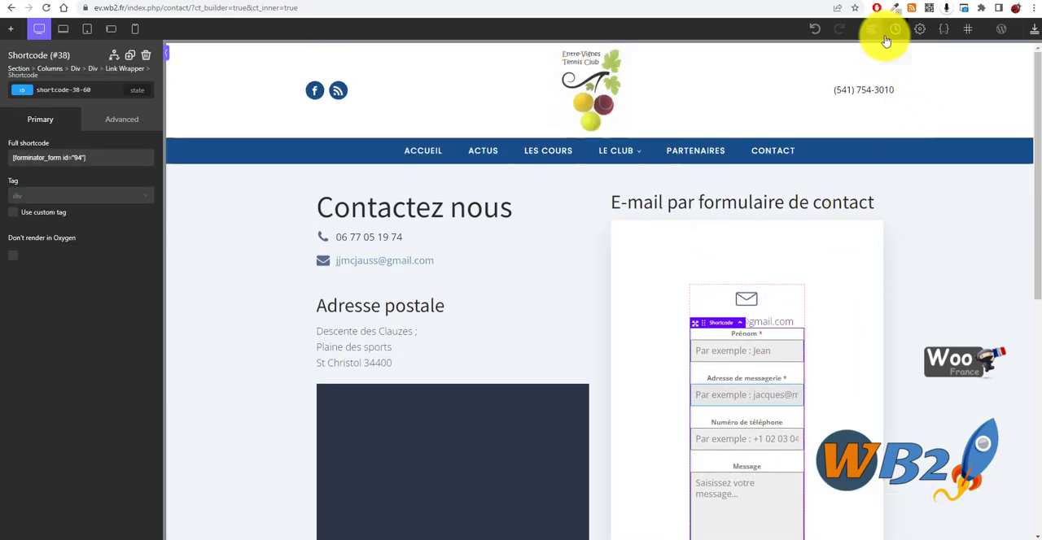
left_click(870, 29)
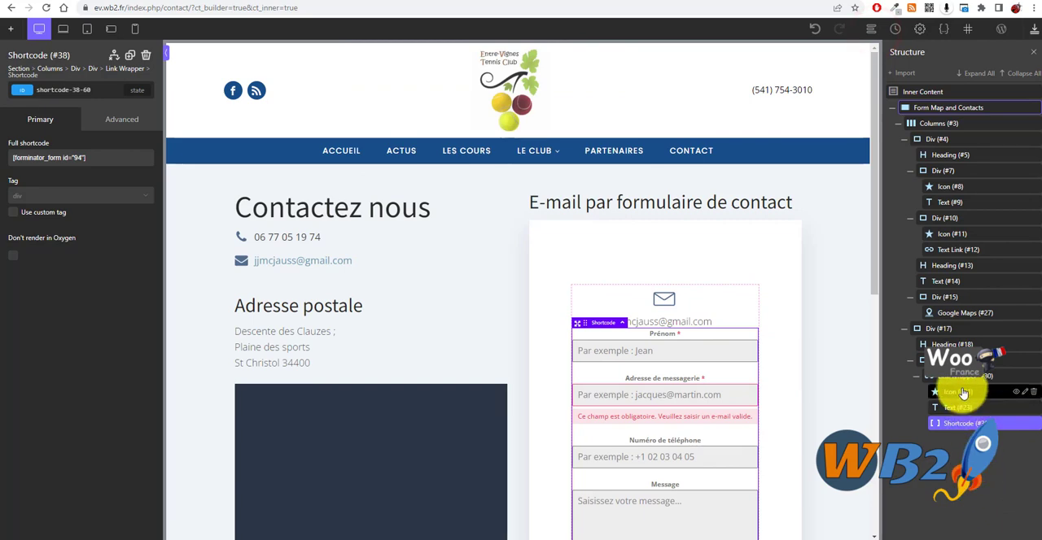
left_click_drag(955, 394, 976, 407)
left_click_drag(975, 407, 977, 408)
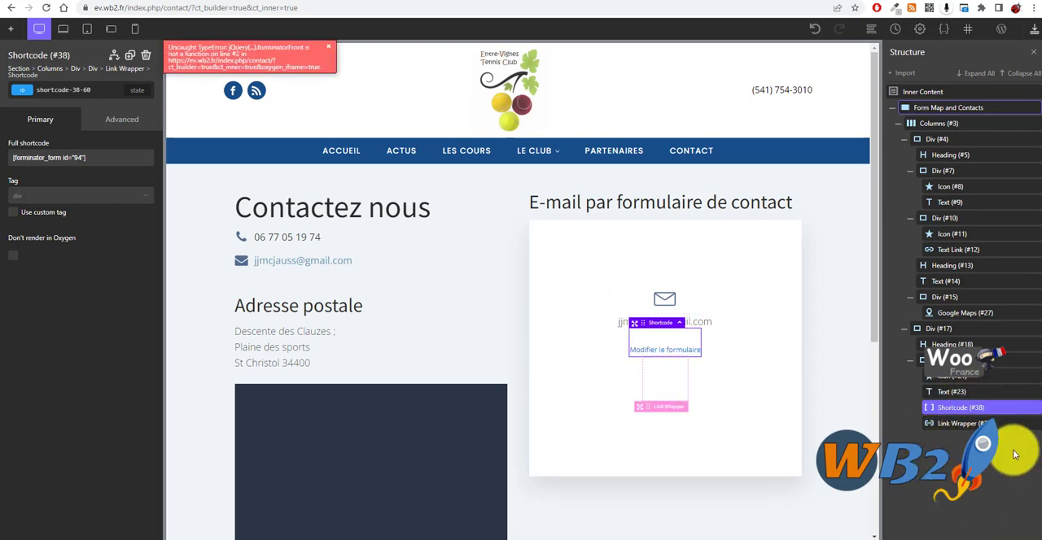
left_click(1035, 424)
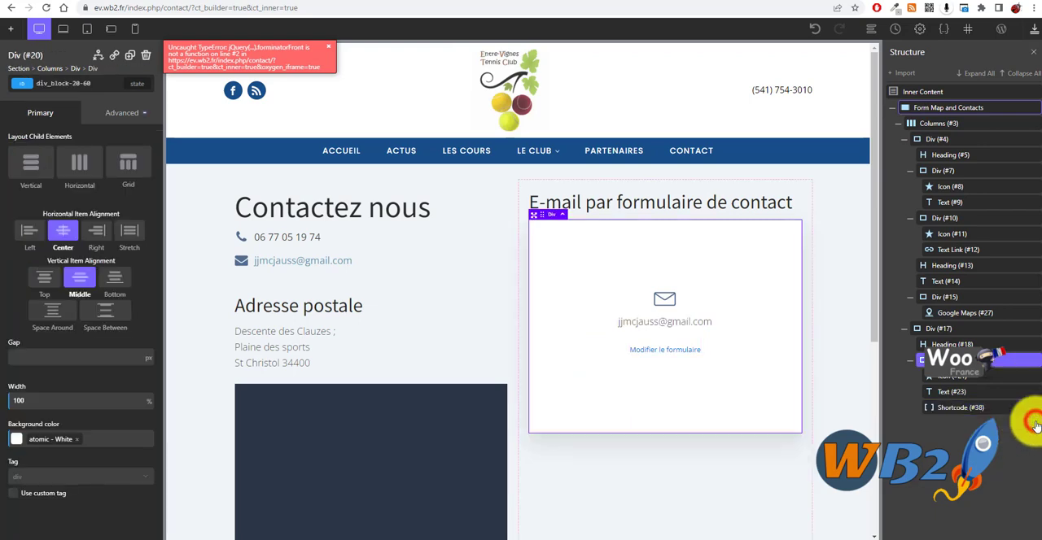
- Re-enter [forminator_form id="94"] as the full shortcode of the existing Shortcode element
left_click(669, 355)
left_click(669, 356)
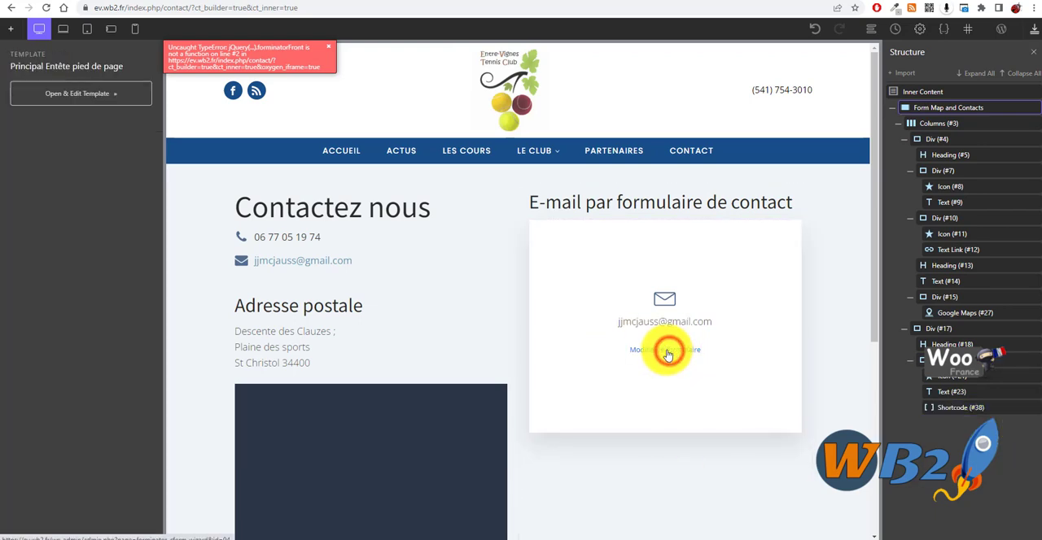
left_click(1018, 409)
triple_click(122, 150)
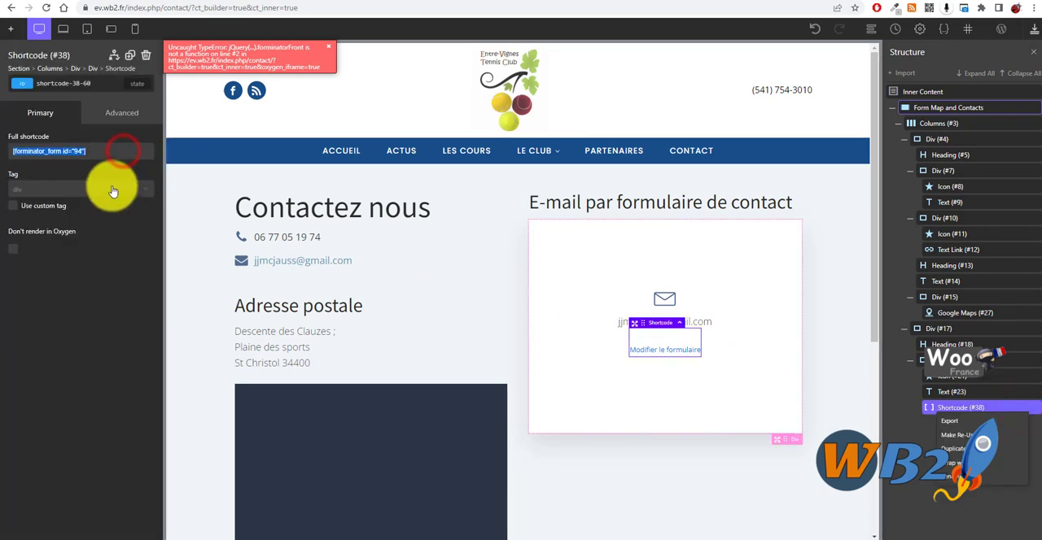
key("ctrl+v")
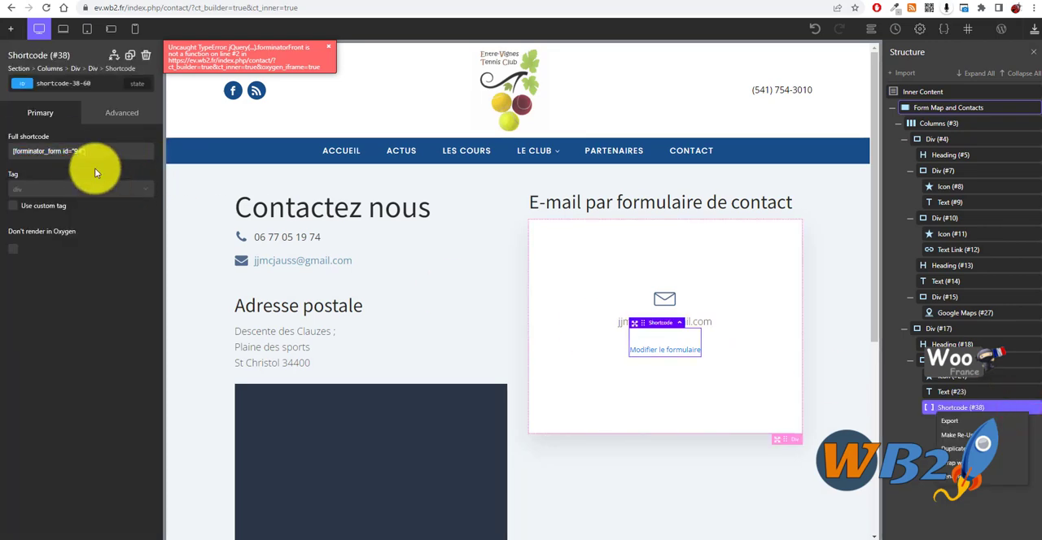
left_click(63, 272)
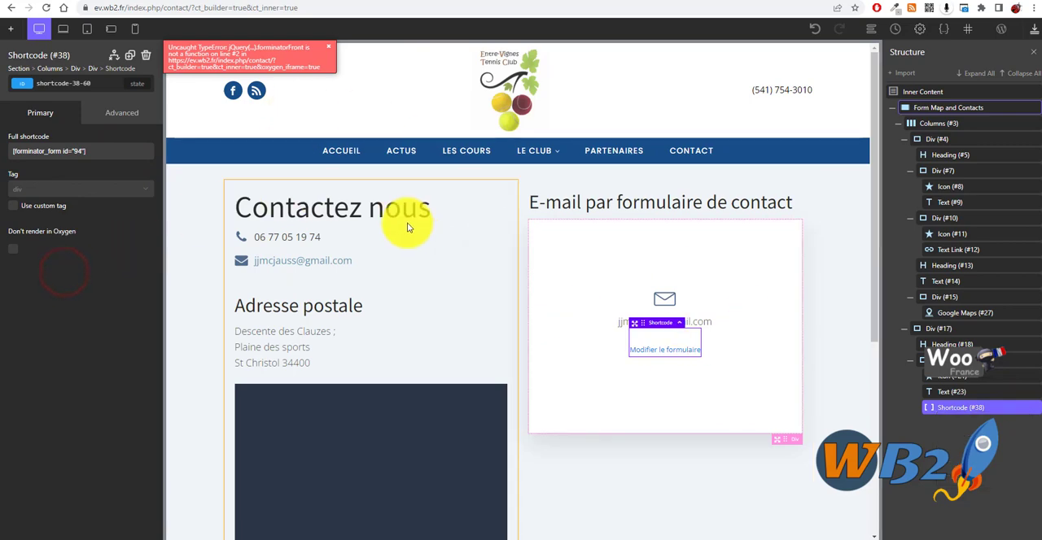
left_click(699, 521)
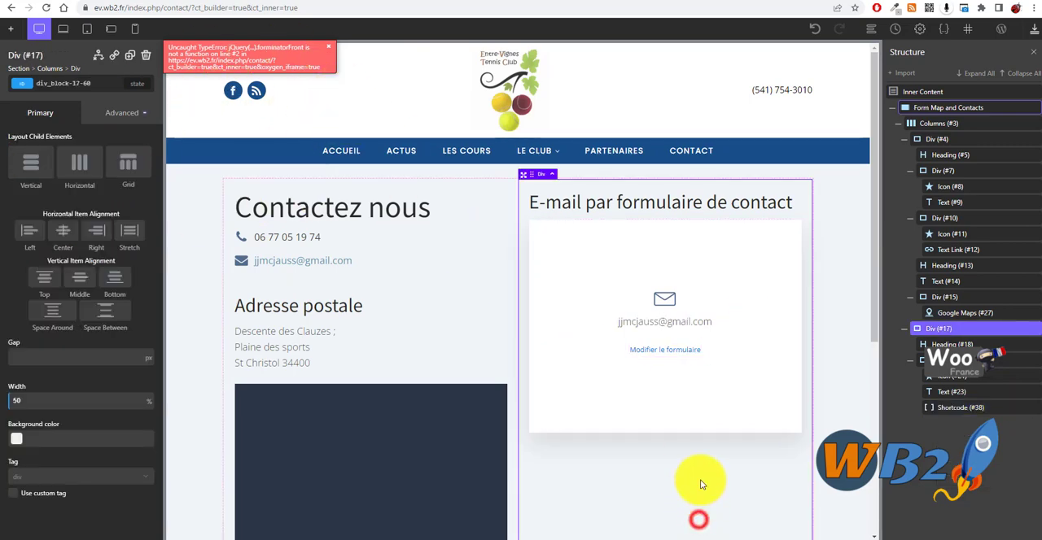
- Dismiss the error message and delete the Shortcode element below the e-mail text
left_click(329, 48)
left_click(652, 345)
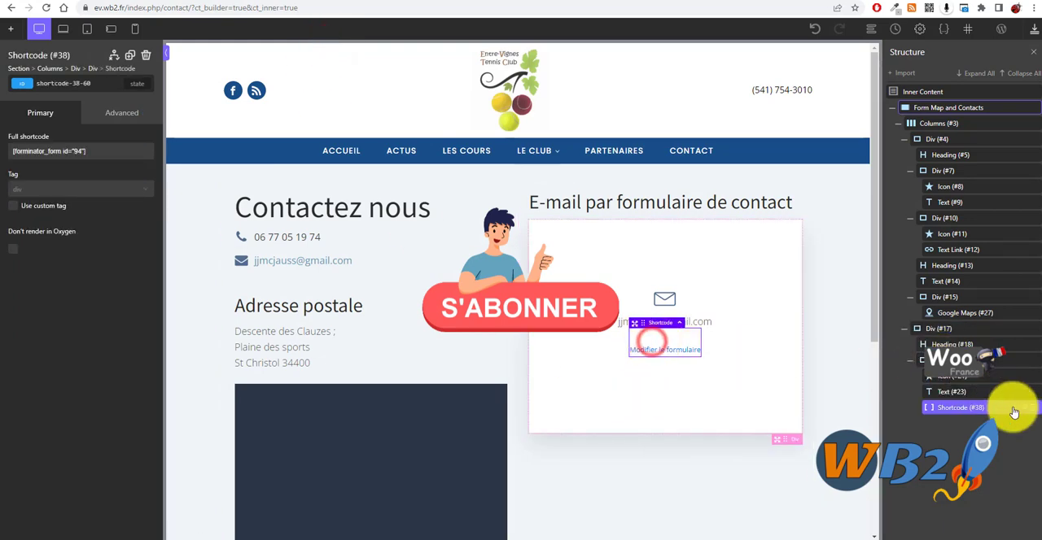
left_click(1035, 409)
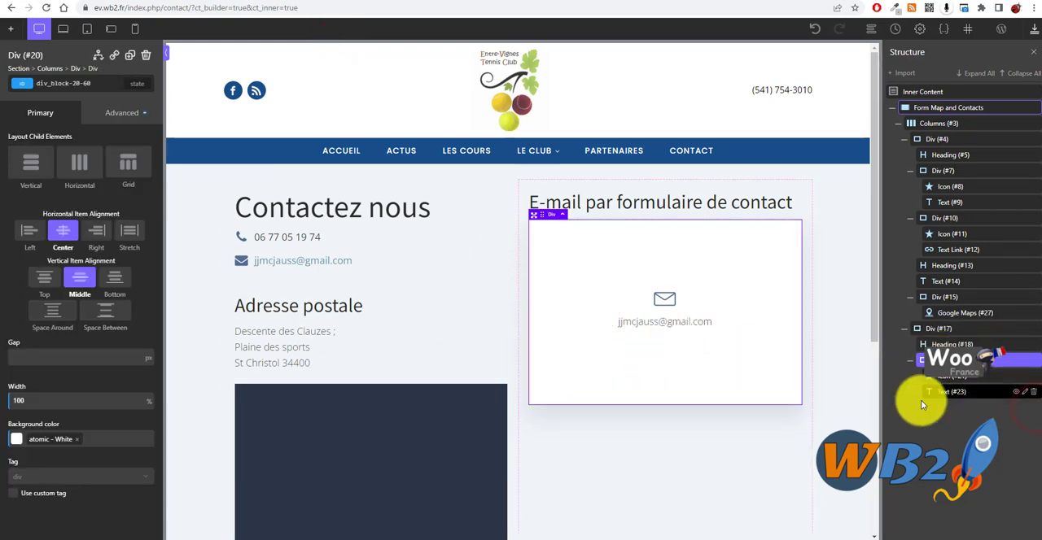
- Add a new Shortcode element to the white contact box with the full shortcode [forminator_form id="94"]
left_click(10, 29)
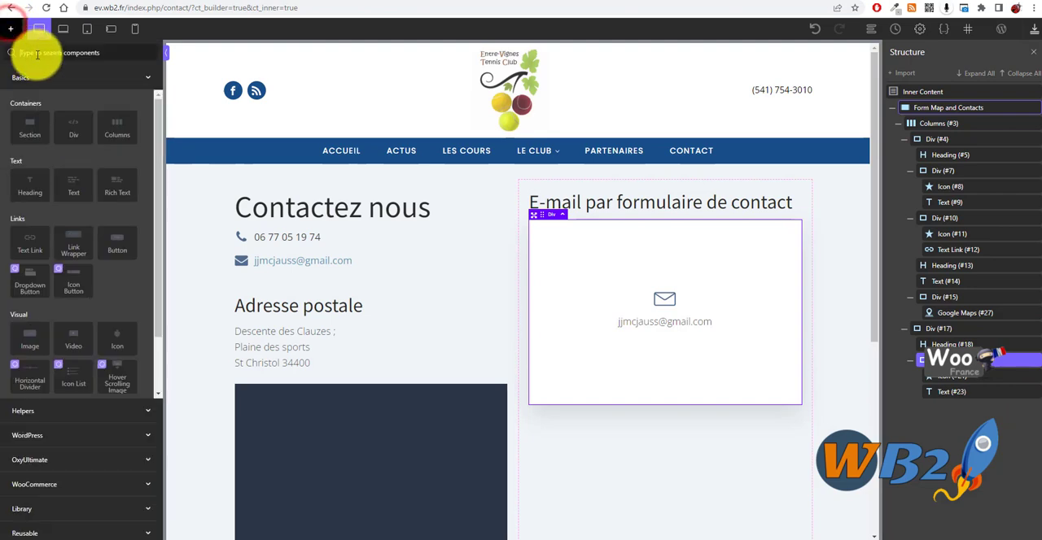
type("sh")
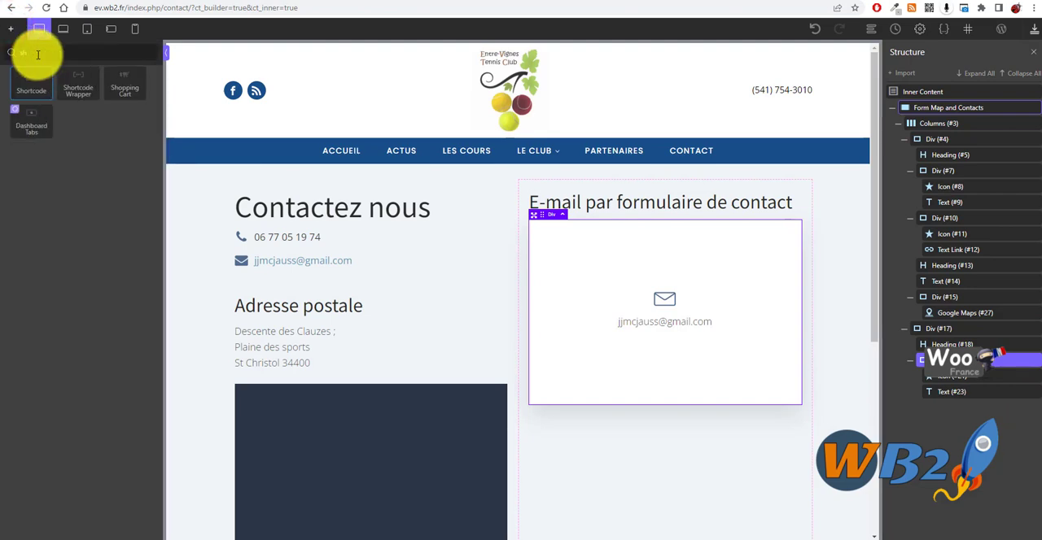
left_click(31, 85)
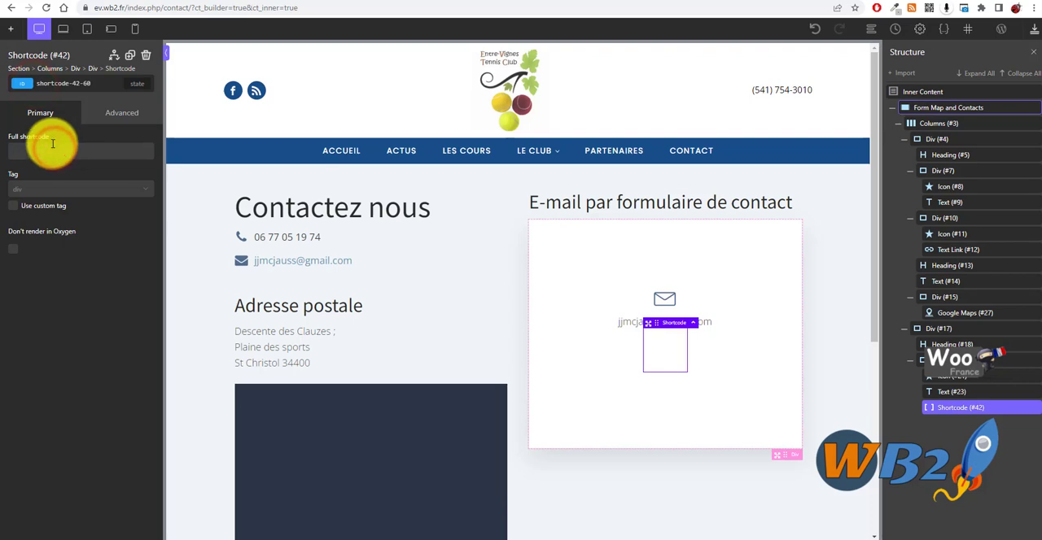
type("[forminator_form id=\"94\"]")
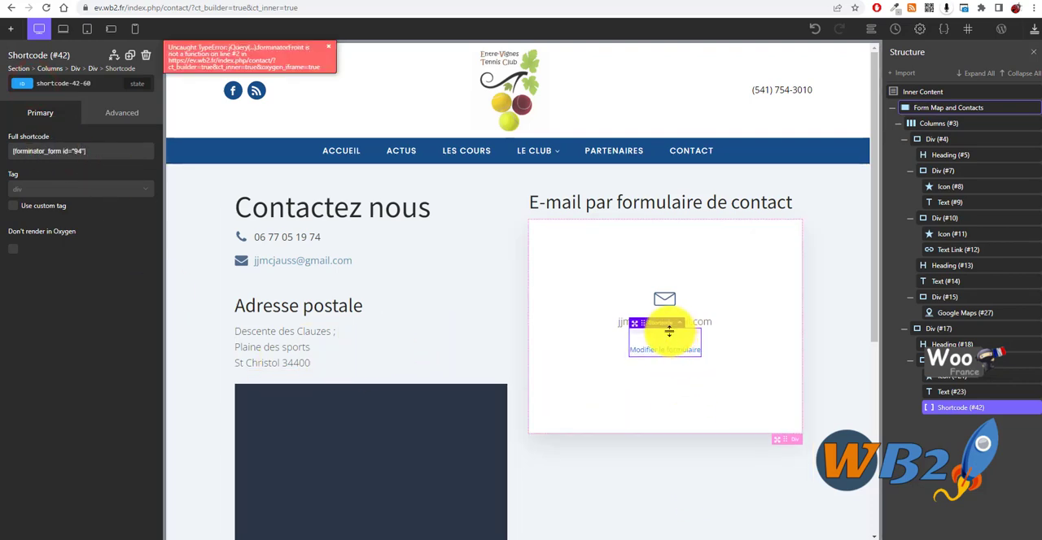
- Delete the newly added Shortcode element, dismiss its error message and save the page
left_click(146, 56)
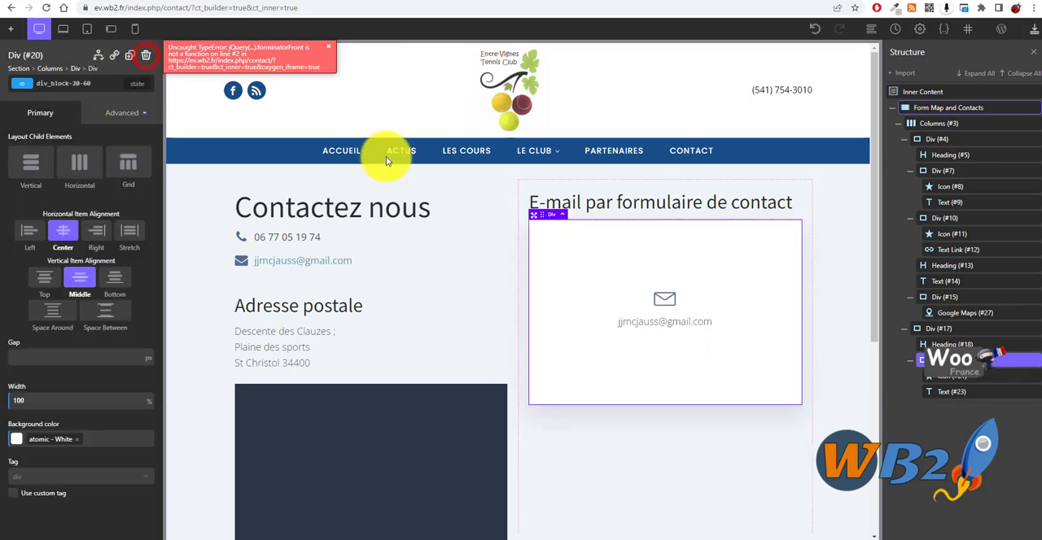
left_click(327, 47)
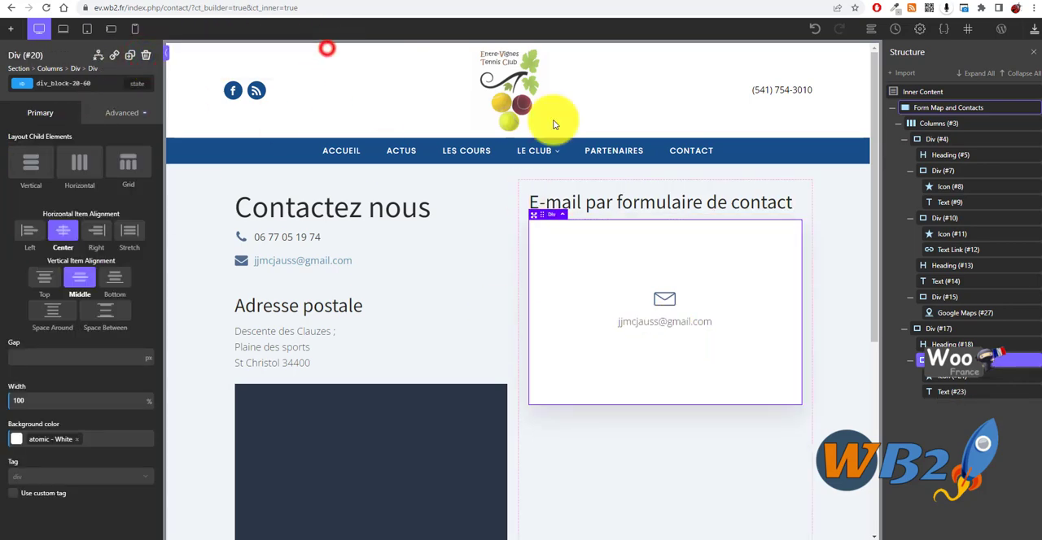
left_click(1035, 28)
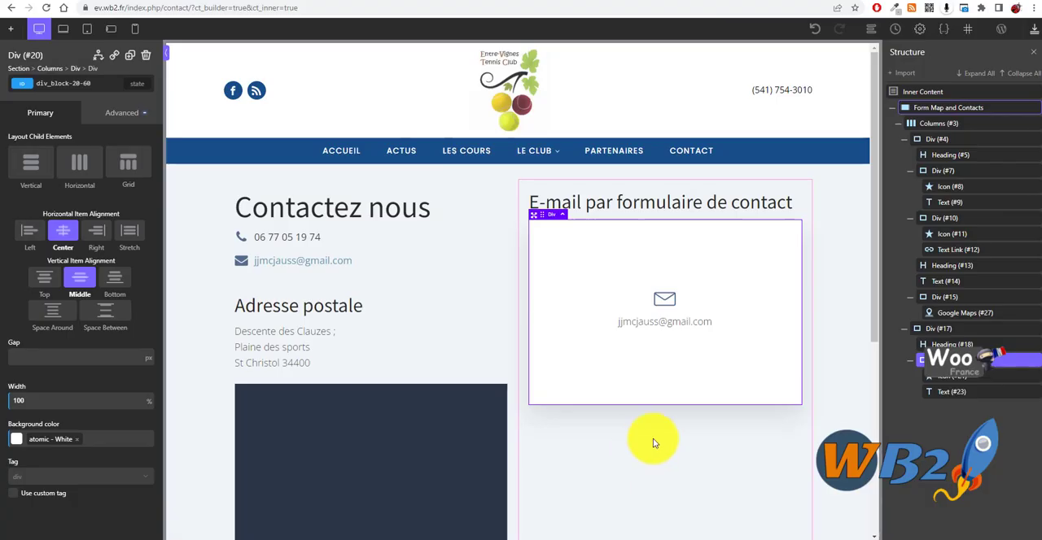
- Insert a Shortcode element in the white box's Div below the e-mail text and set its full shortcode to [forminator_form id="94"]
left_click(725, 451)
left_click(702, 349)
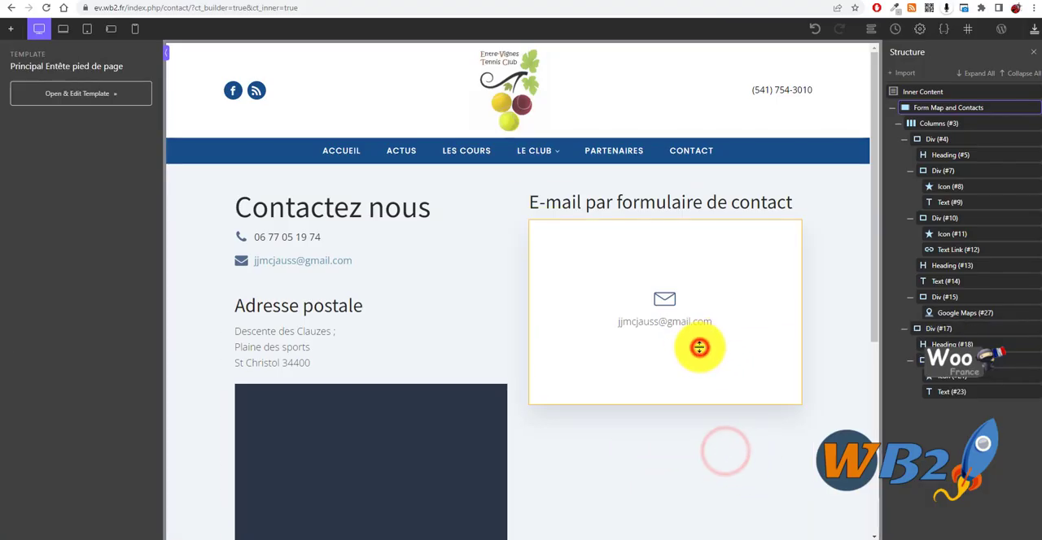
left_click(691, 368)
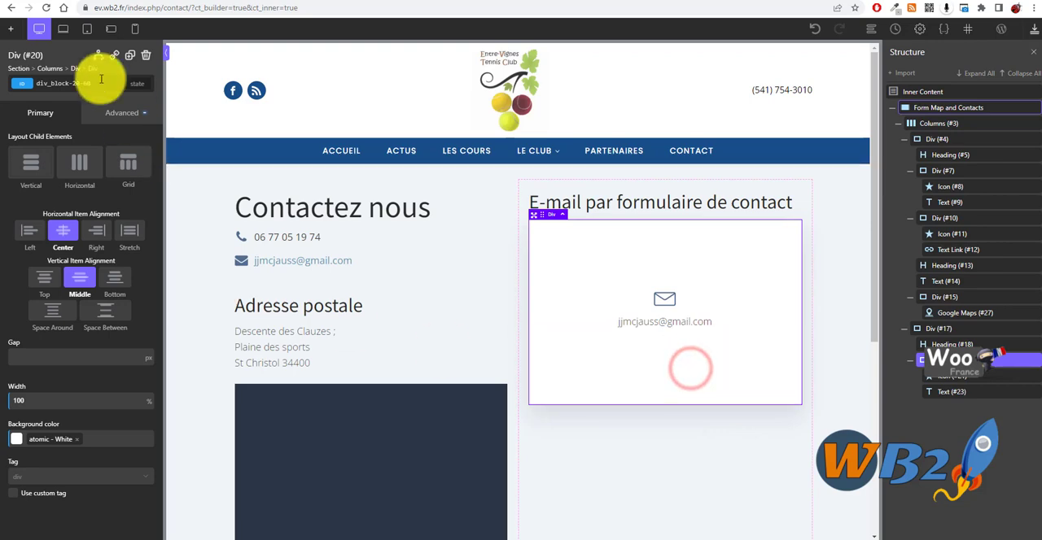
left_click(11, 28)
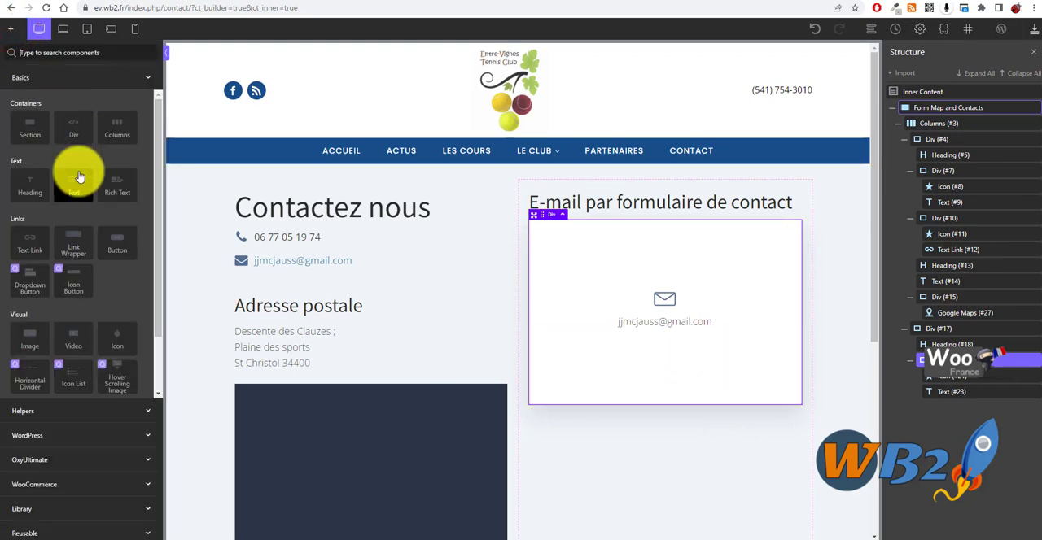
type("sho")
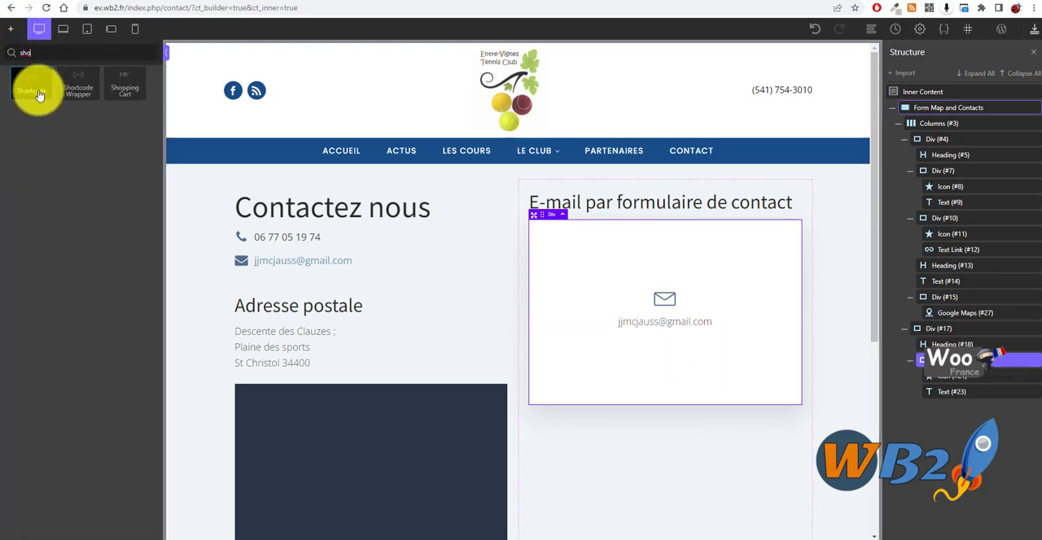
left_click(39, 95)
left_click(41, 157)
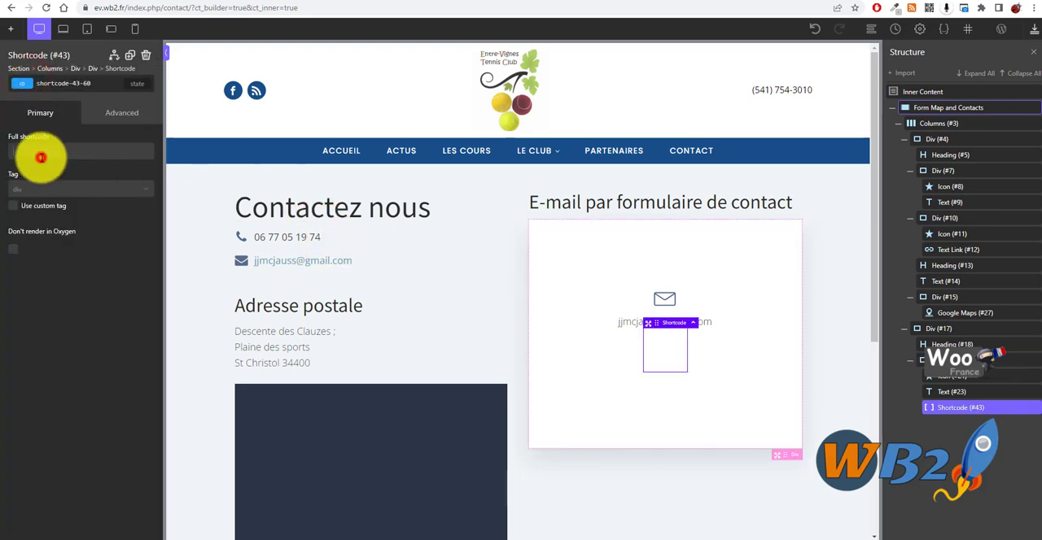
type("[forminator_form id=\"94\"]")
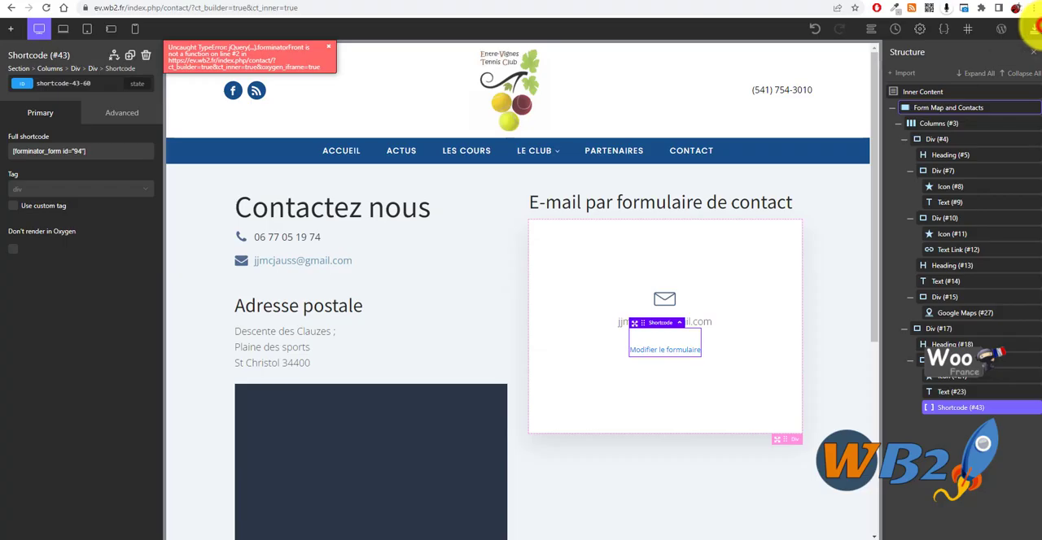
- Save the contact page and reload it in the builder
left_click(1033, 29)
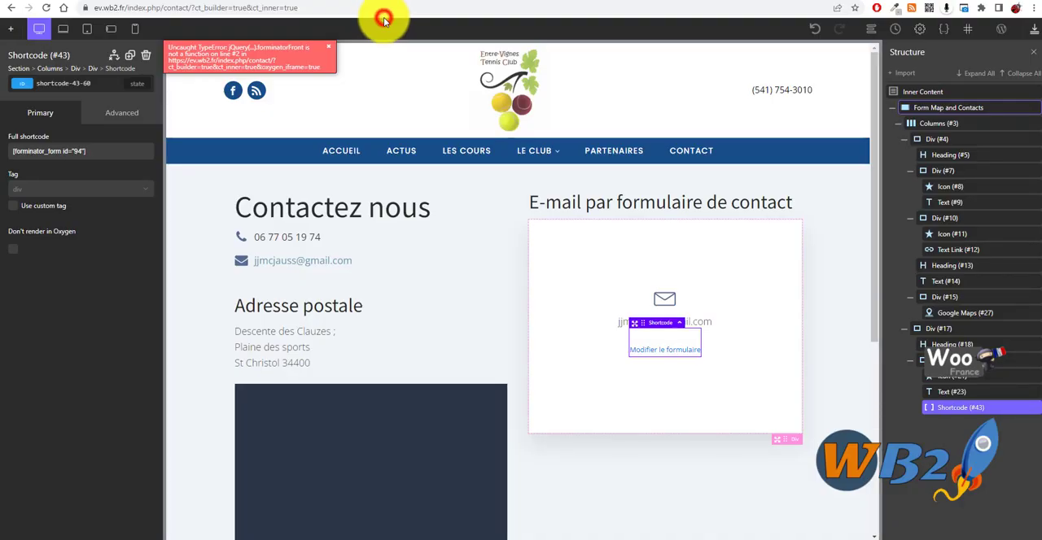
left_click(360, 6)
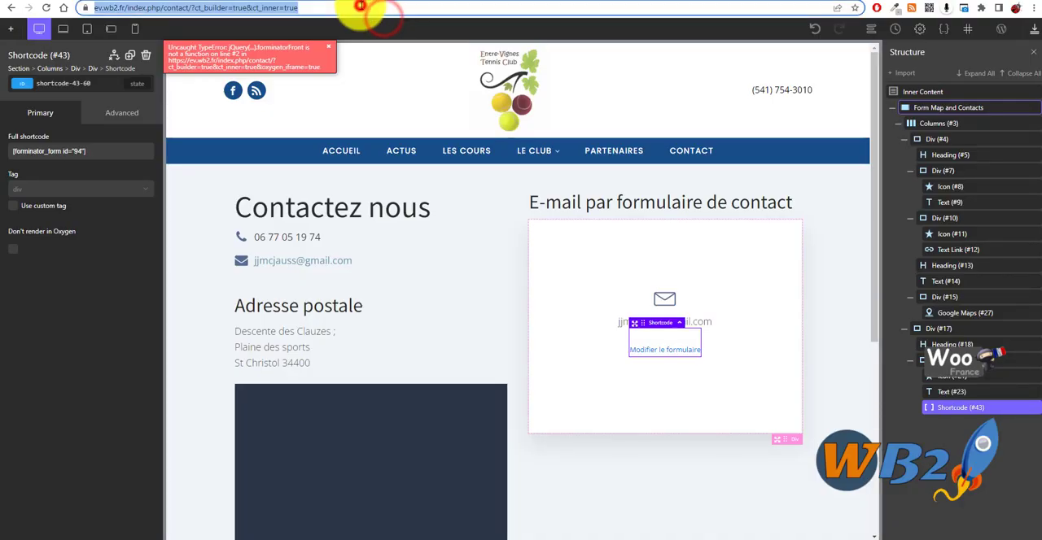
key("Return")
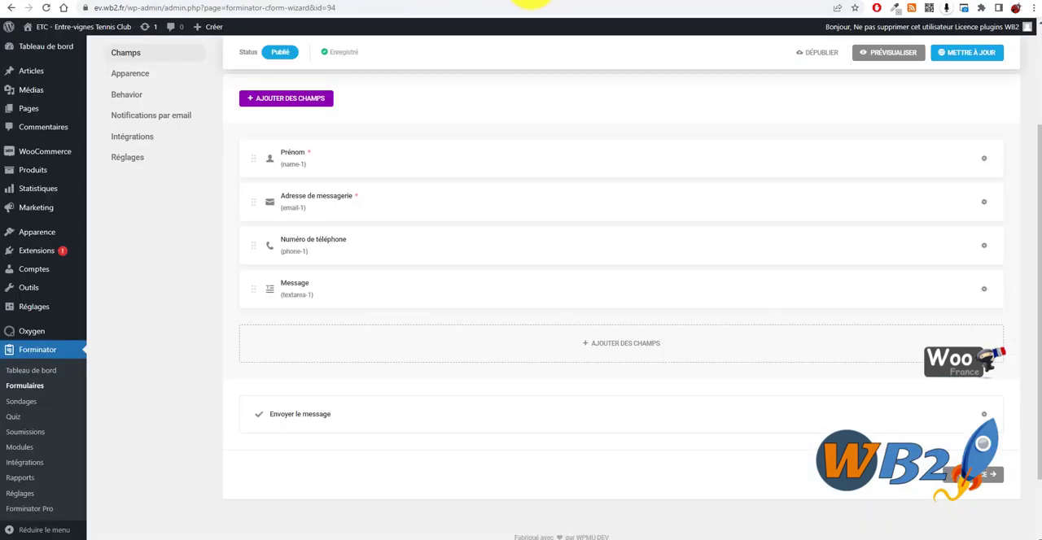
- Open the site's public contact page from the WordPress admin and examine the form embedded in the white box
mouse_move(65, 50)
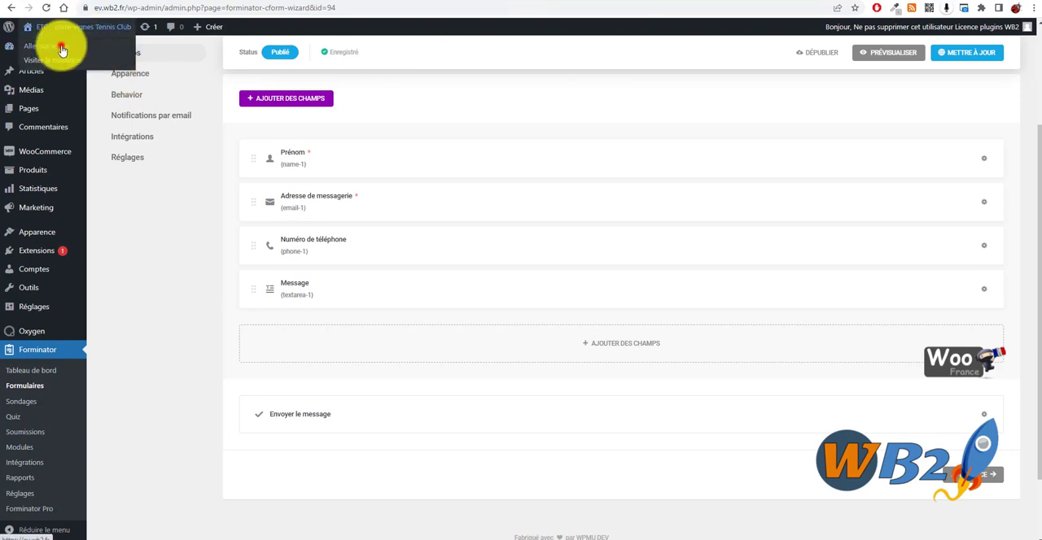
left_click(62, 50)
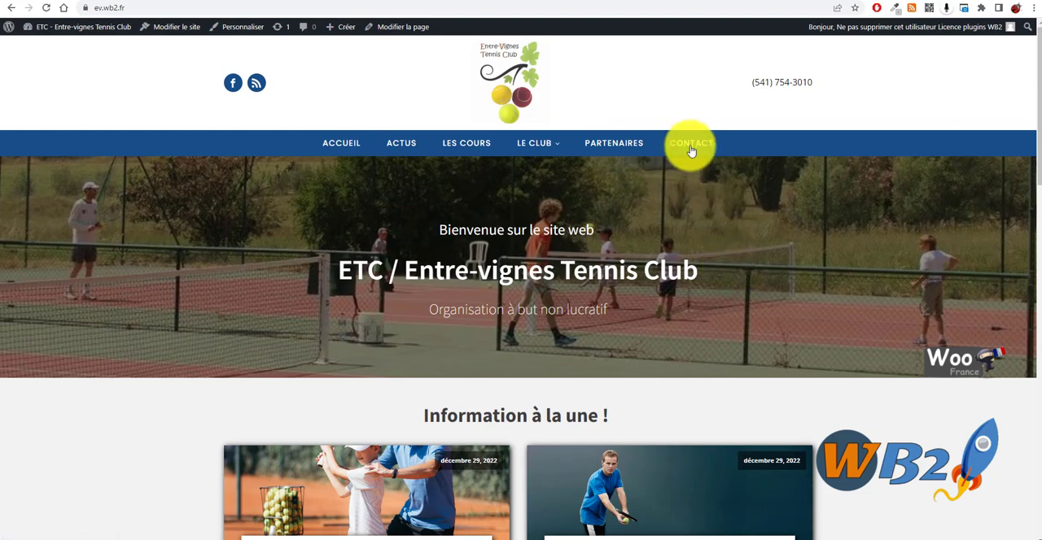
left_click(693, 142)
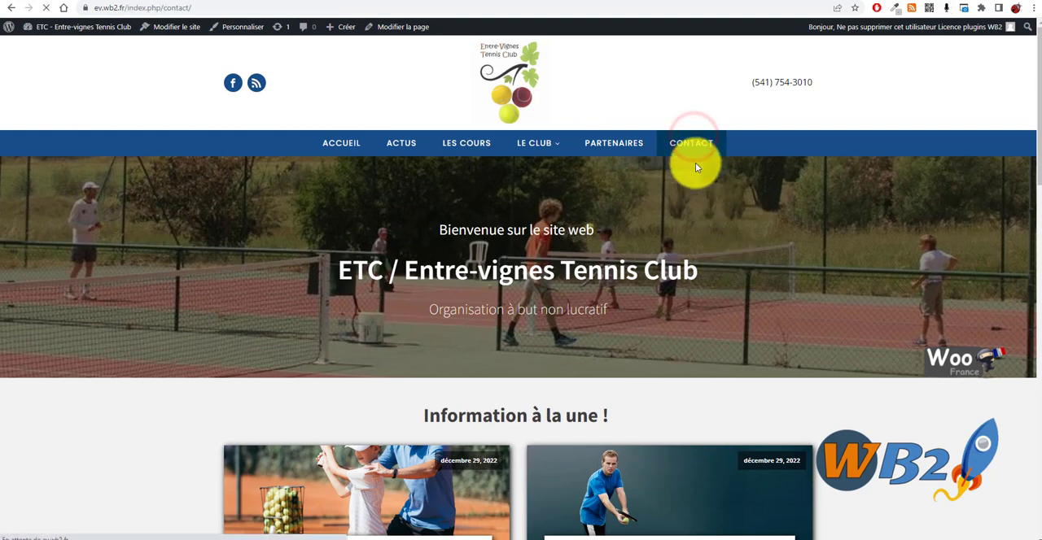
scroll(358, 192, "down", 1)
scroll(358, 192, "down", 3)
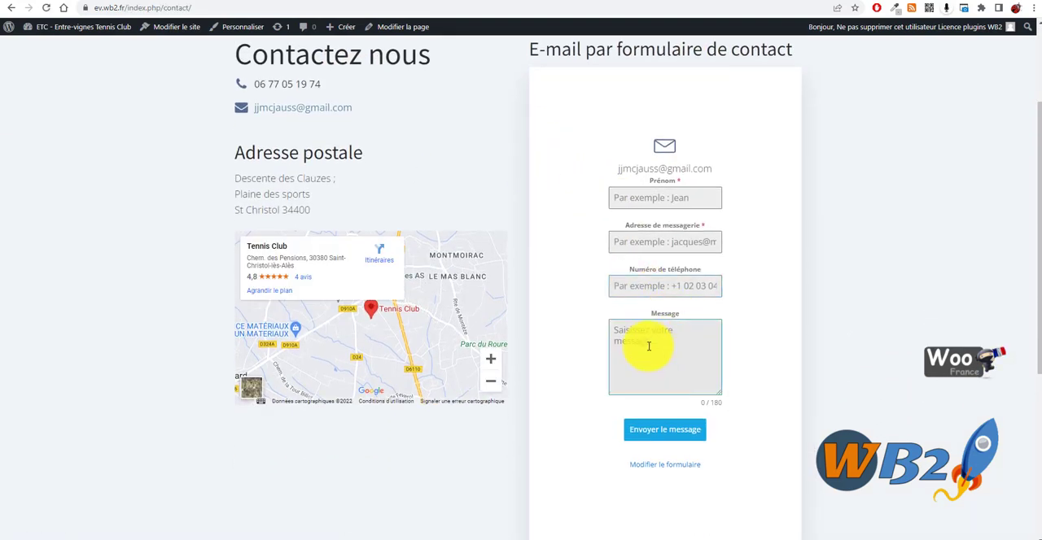
scroll(475, 325, "up", 4)
scroll(605, 209, "down", 5)
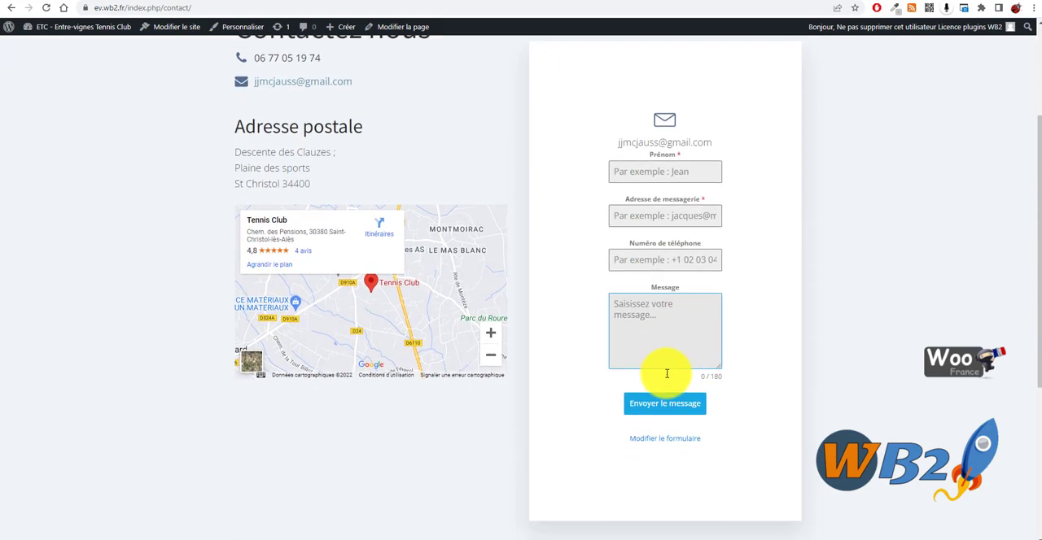
scroll(662, 371, "up", 3)
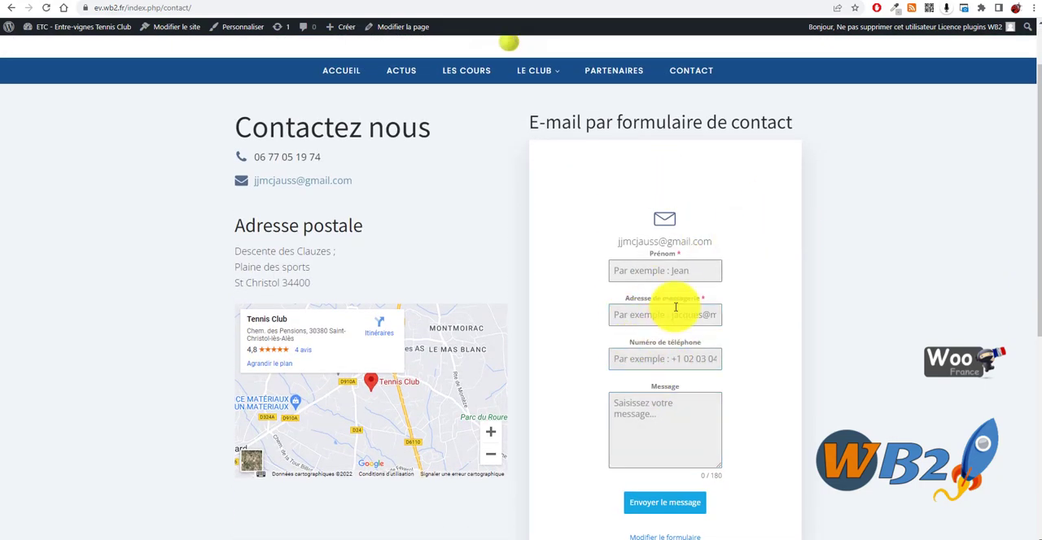
scroll(706, 489, "down", 2)
scroll(667, 367, "up", 4)
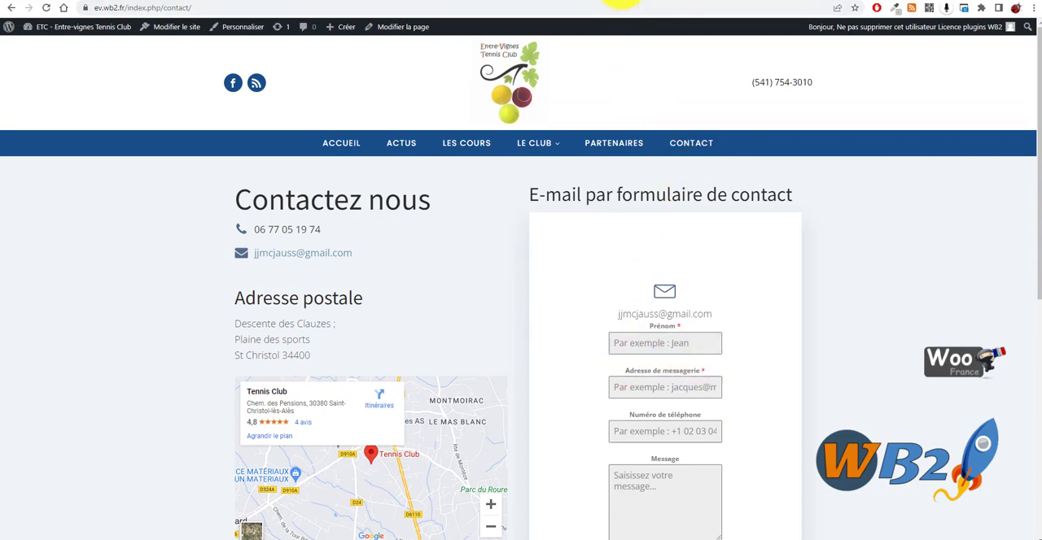
- Return to the builder and set the white contact box Div's left padding to 60 px and right padding to 20 px
left_click(621, 1)
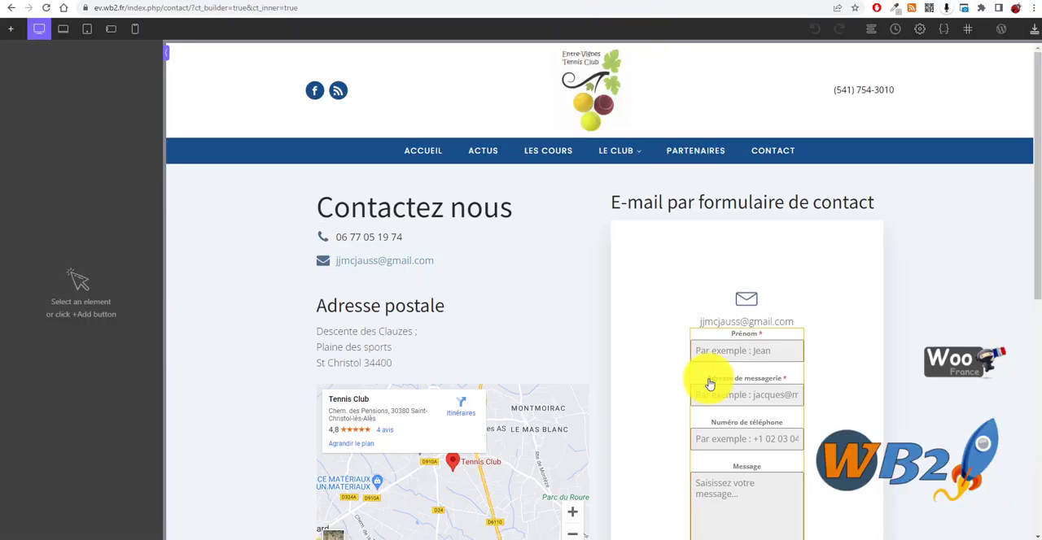
scroll(800, 370, "down", 3)
left_click(740, 431)
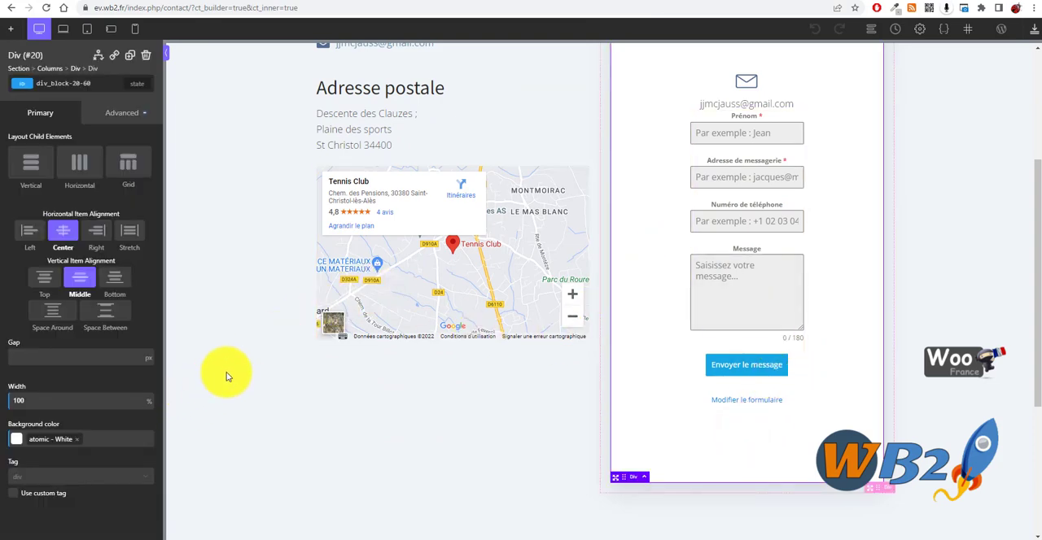
scroll(224, 370, "up", 2)
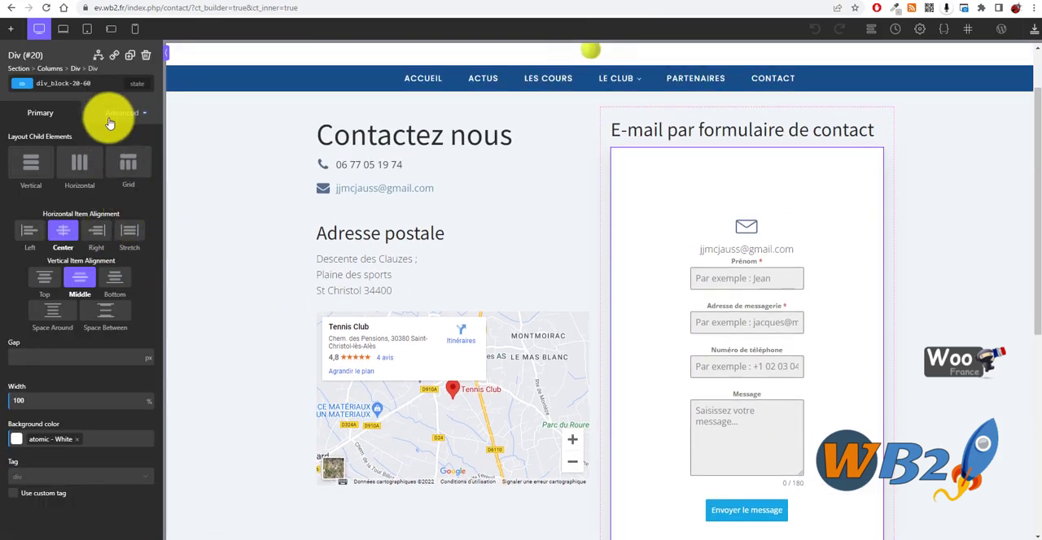
left_click(120, 112)
left_click(74, 176)
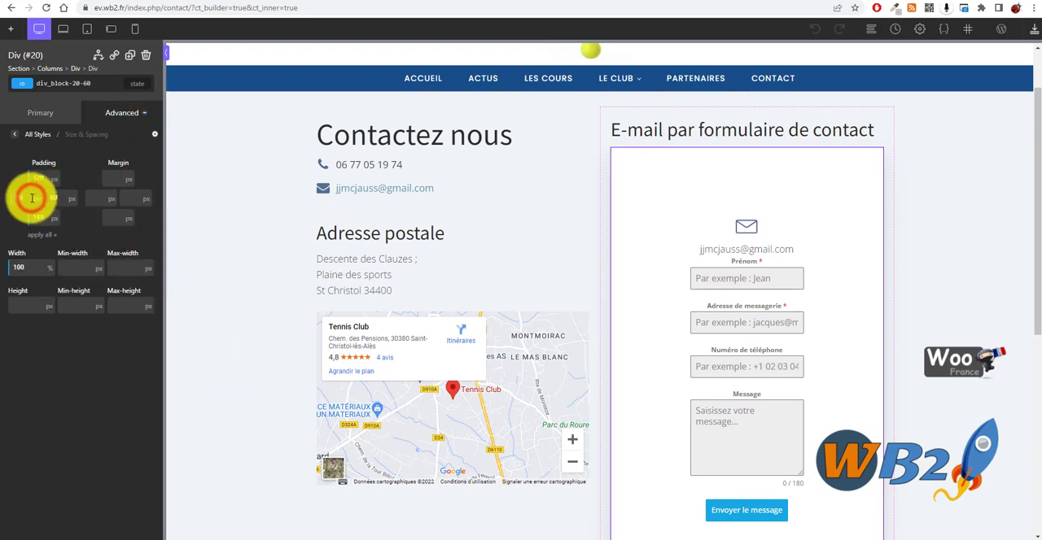
type("20")
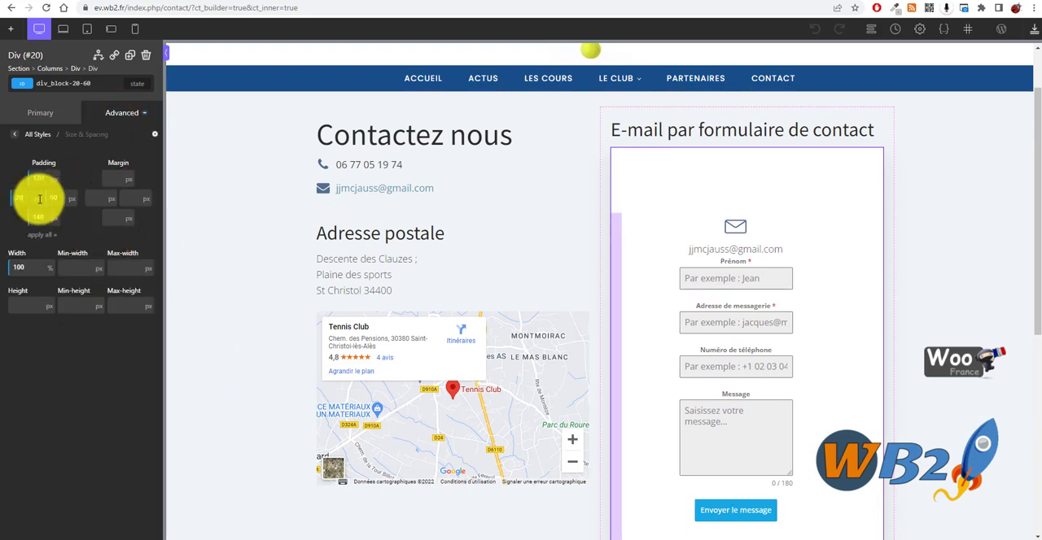
left_click_drag(56, 198, 19, 199)
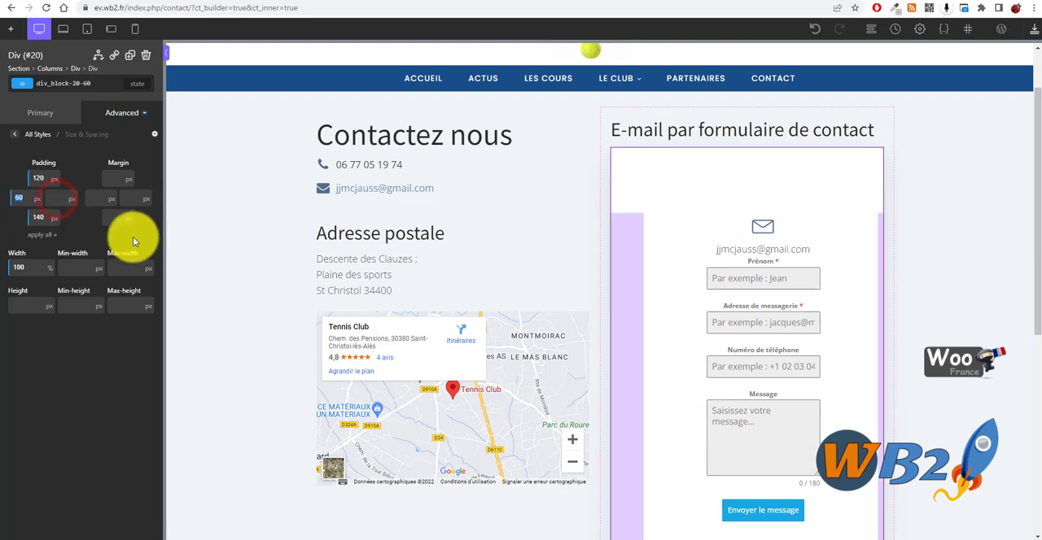
left_click(55, 199)
type("20")
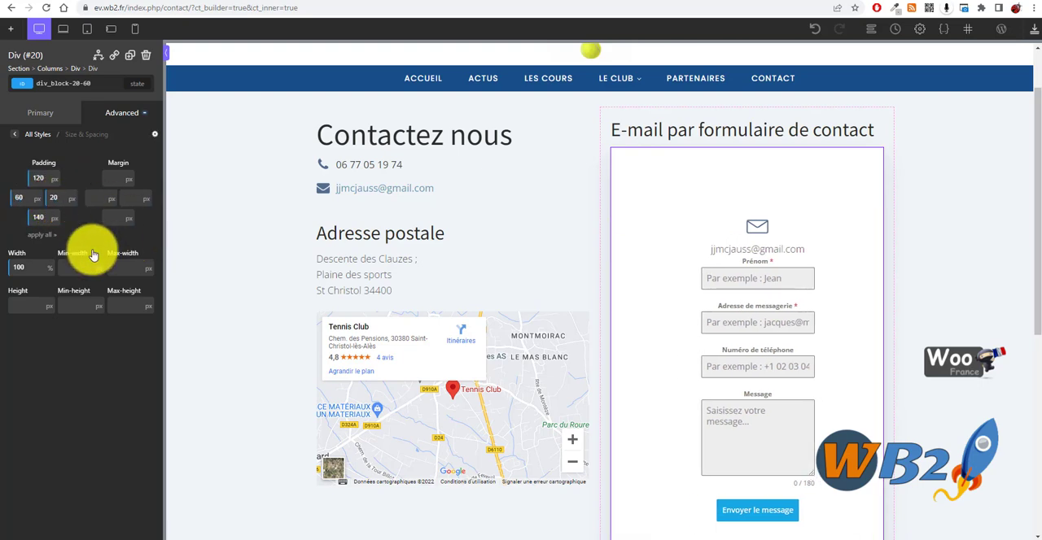
- Reduce the left padding of the white contact box's Div to 0 px
double_click(29, 267)
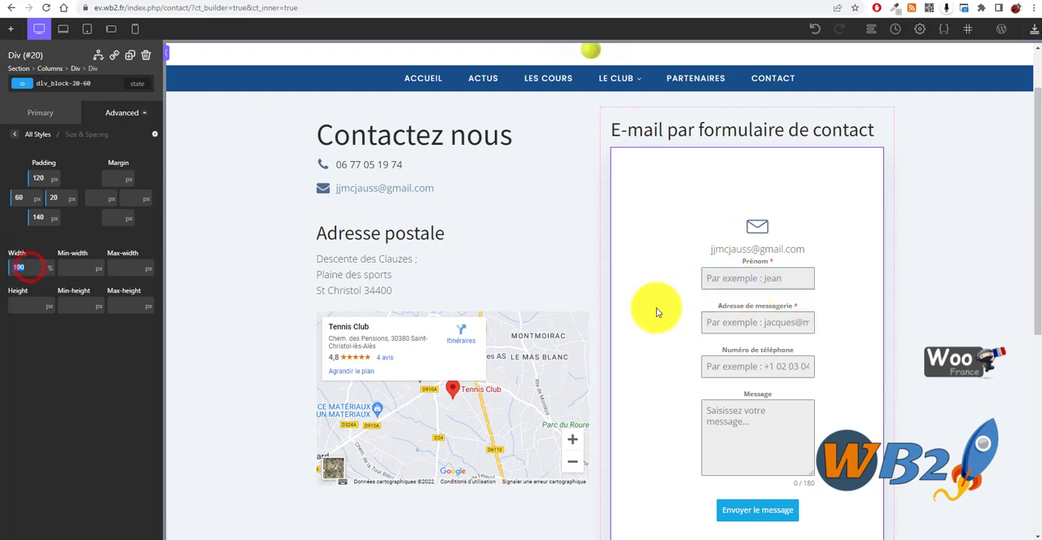
left_click_drag(640, 317, 606, 319)
left_click(830, 321)
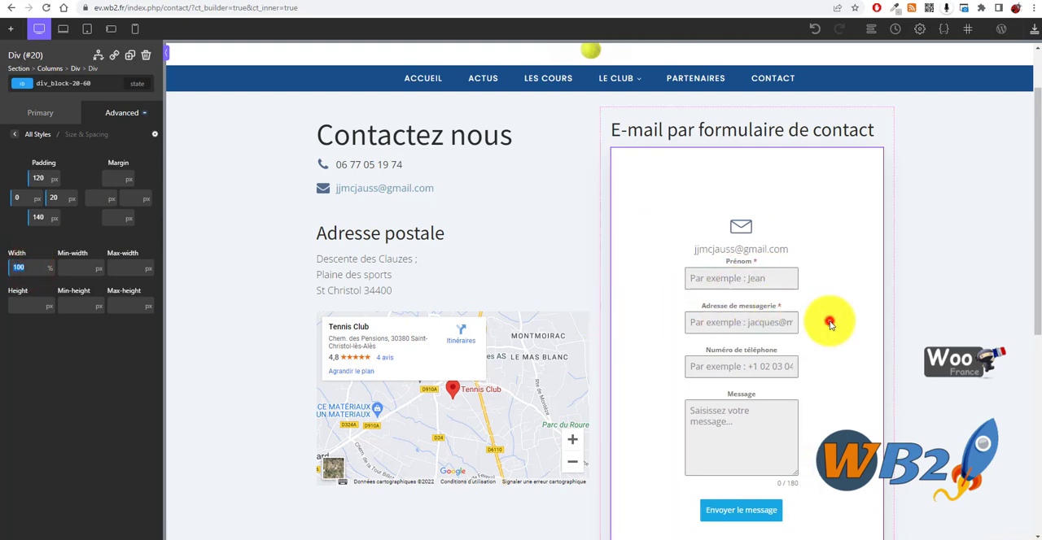
left_click(871, 322)
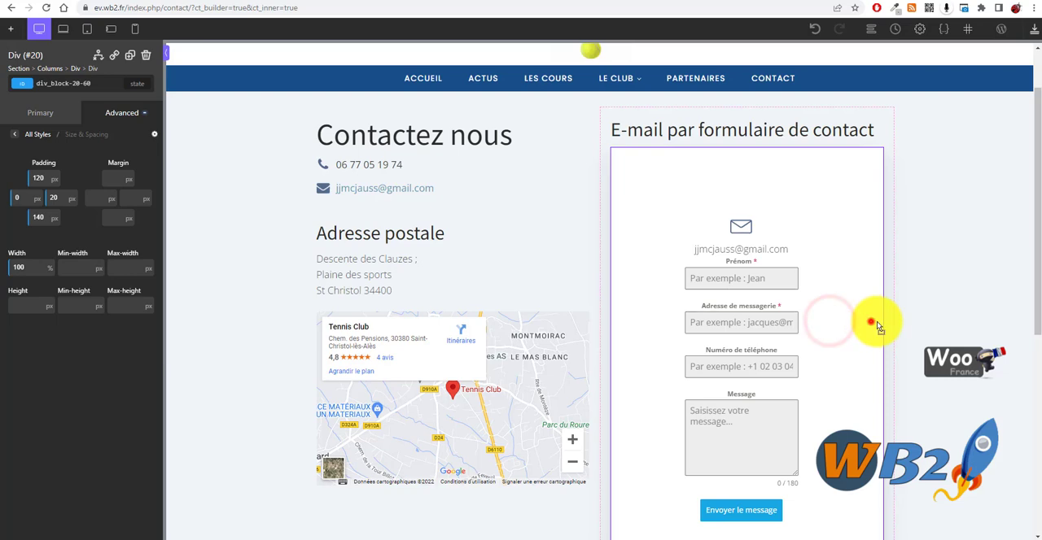
- Set the width of the Shortcode element containing the form to 100 %
left_click(781, 325)
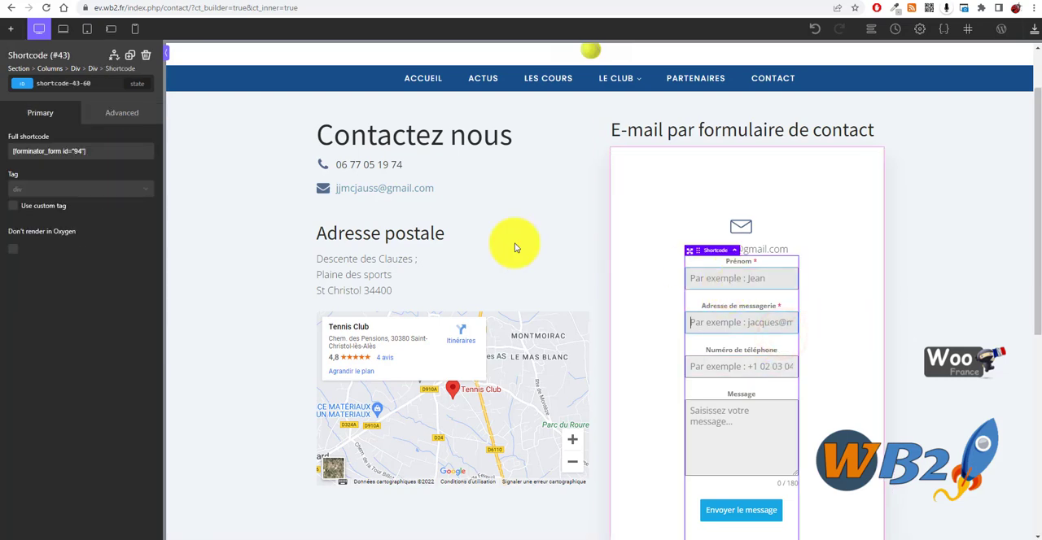
left_click(120, 111)
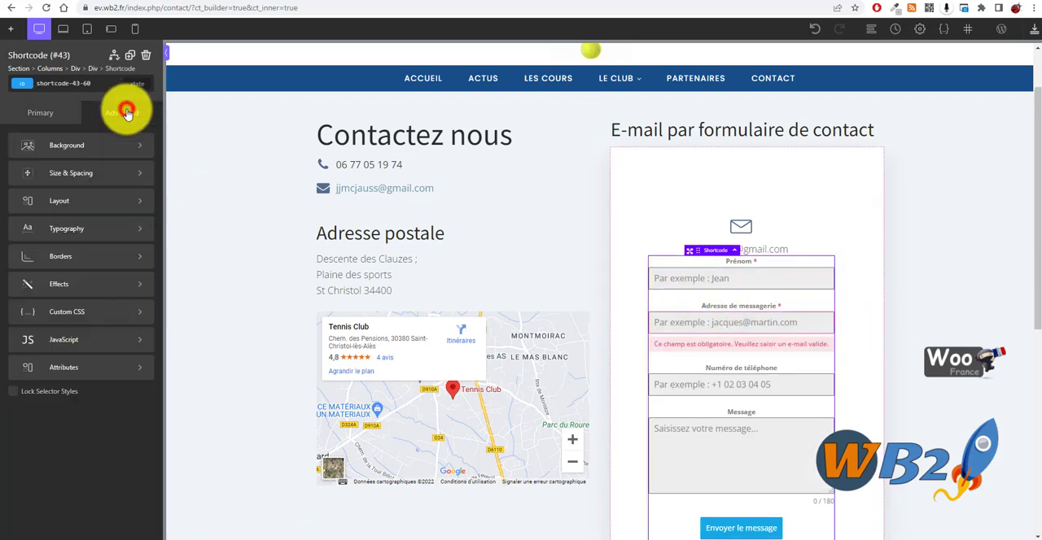
left_click(114, 177)
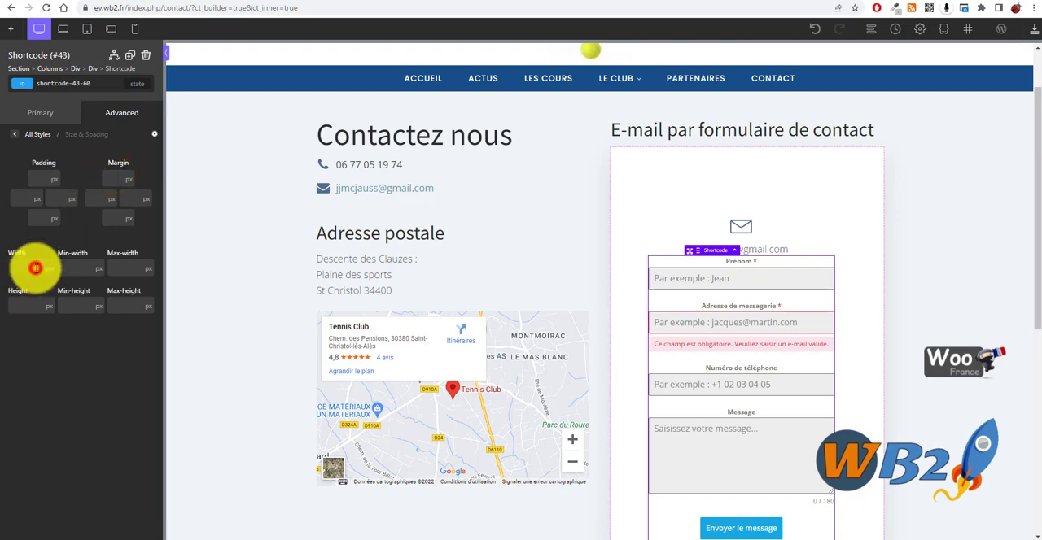
type("100")
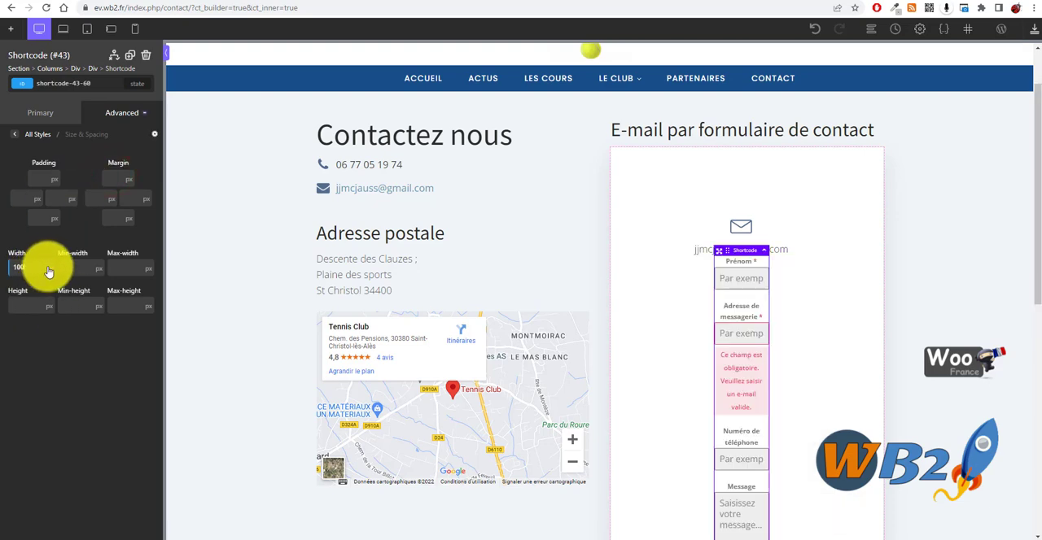
left_click(53, 266)
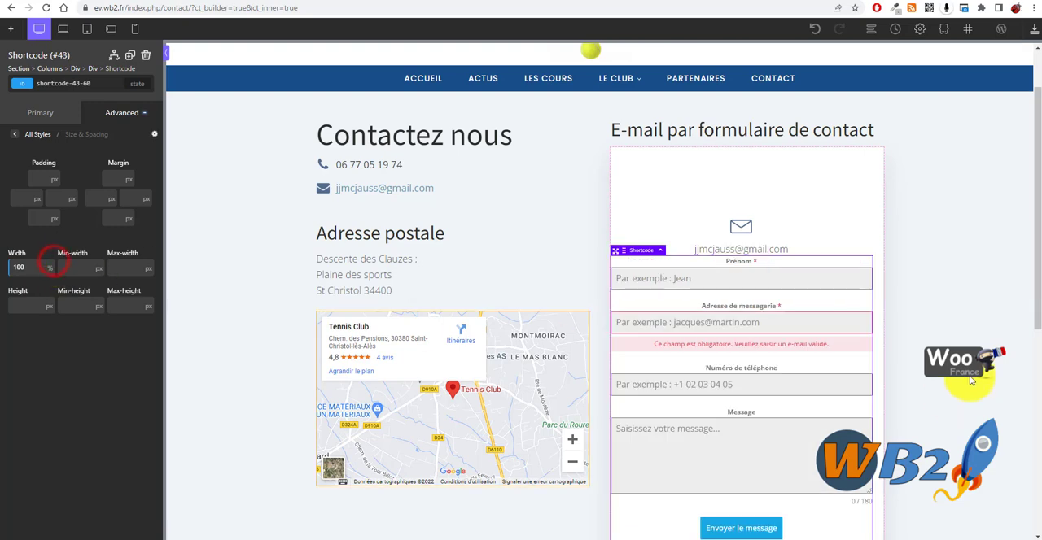
double_click(37, 266)
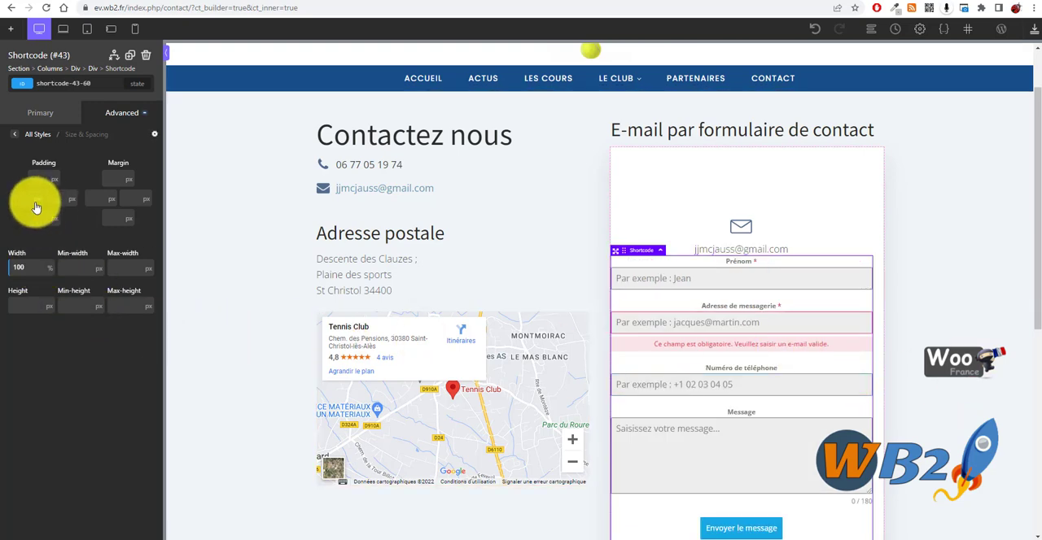
- Try left and right margins of 10 px and a right padding of 20 px on the Shortcode element
left_click(87, 197)
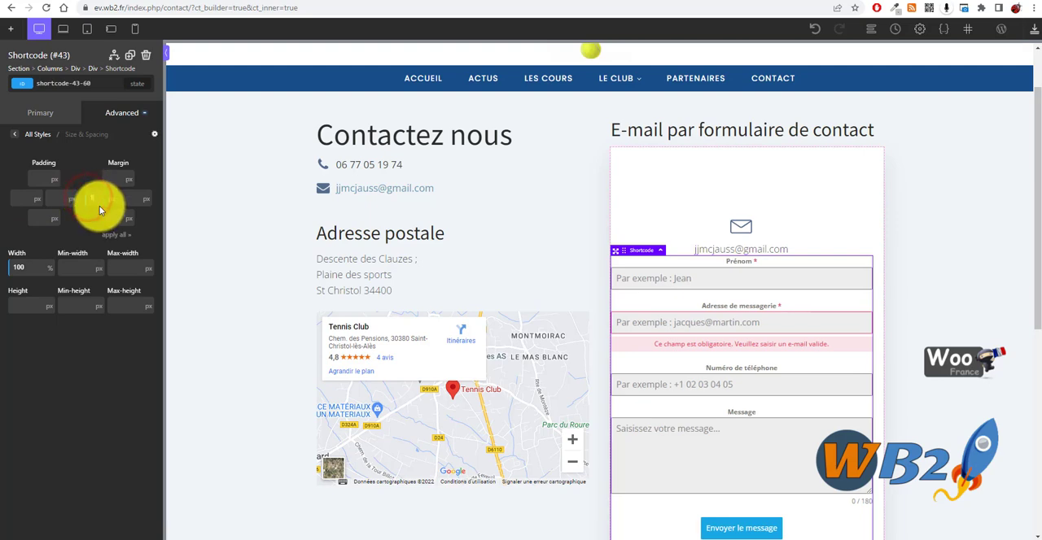
type("10")
left_click(130, 198)
type("10")
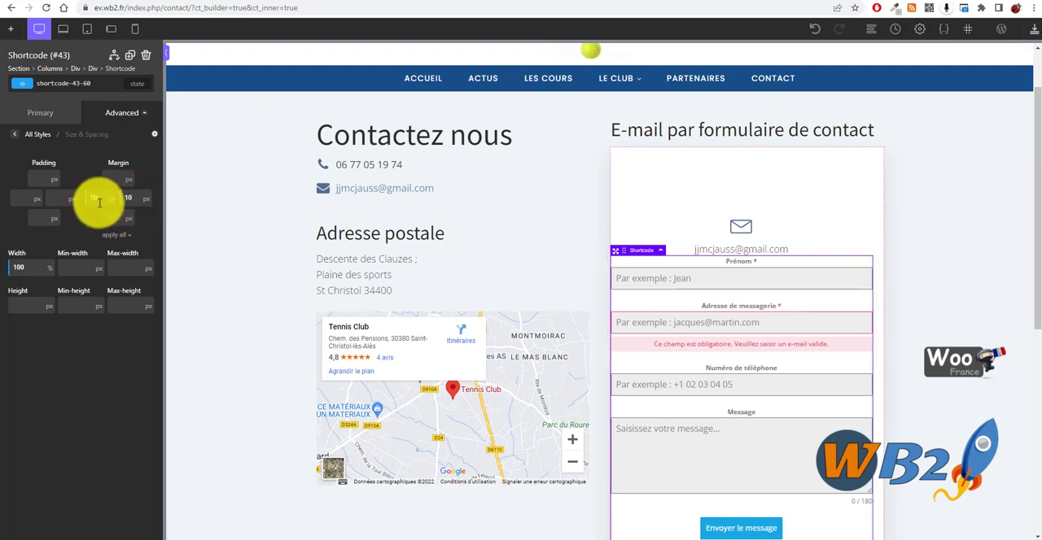
left_click(54, 198)
type("20")
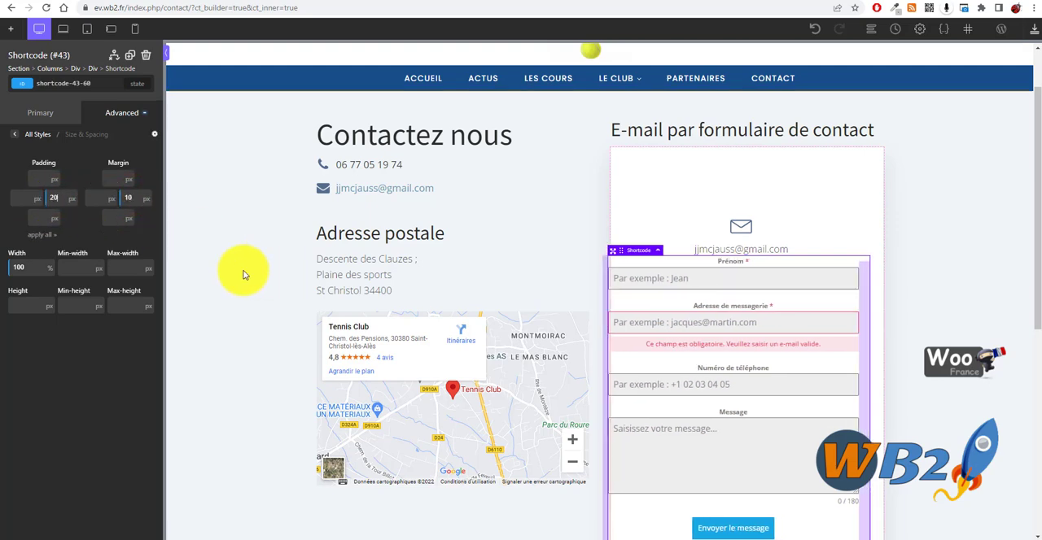
- Set the Shortcode element's left margin to 25 px and right margin to 20 px, and clear its right padding
left_click(105, 196)
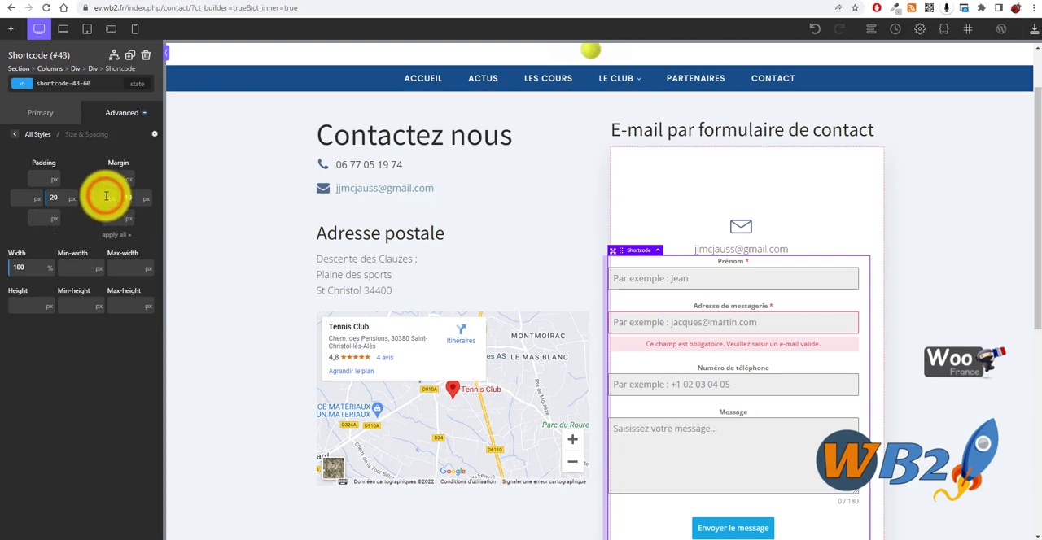
type("25")
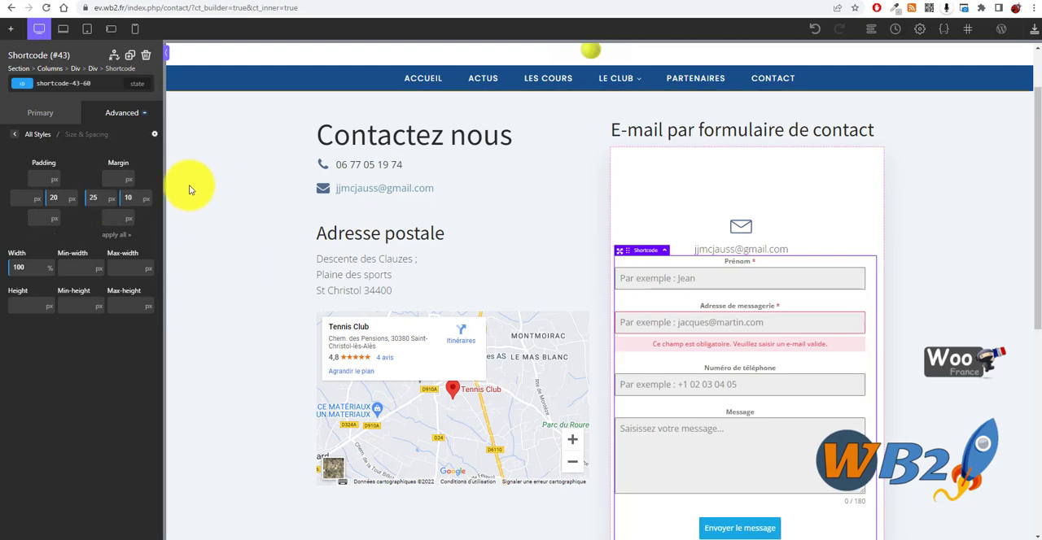
type("20")
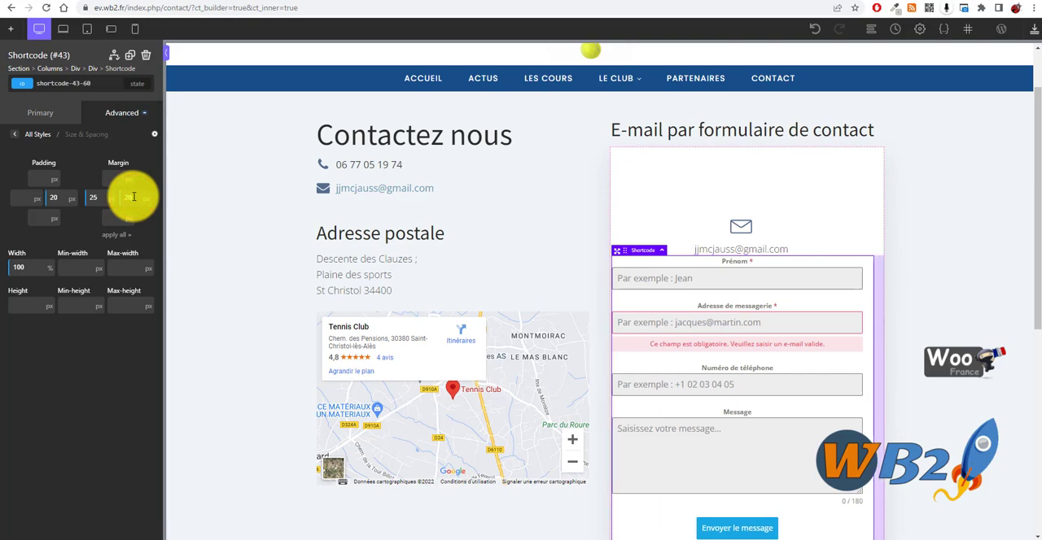
double_click(61, 196)
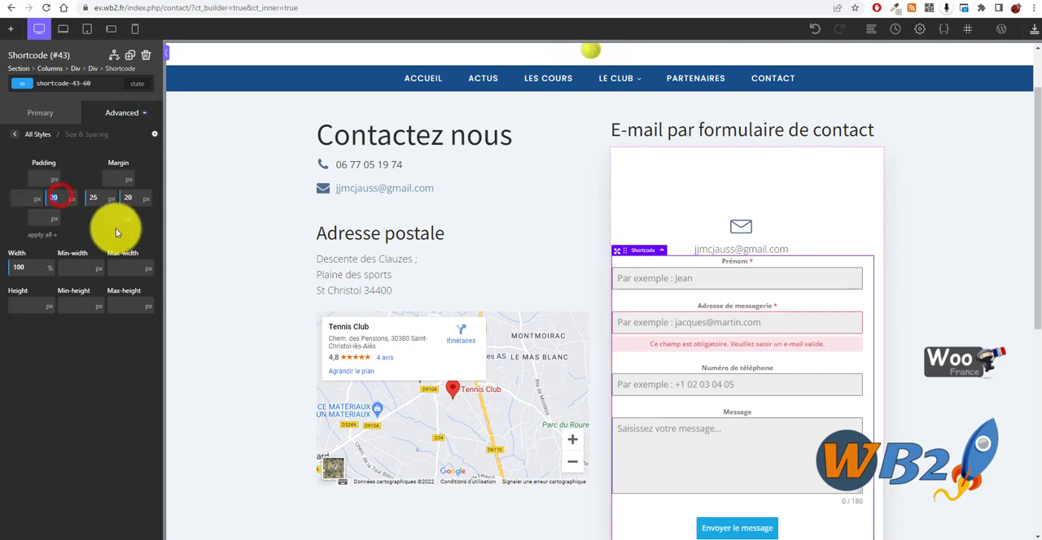
key("BackSpace")
- Reduce the white contact box Div's bottom and top padding to narrow strips below and above its contents
left_click(660, 212)
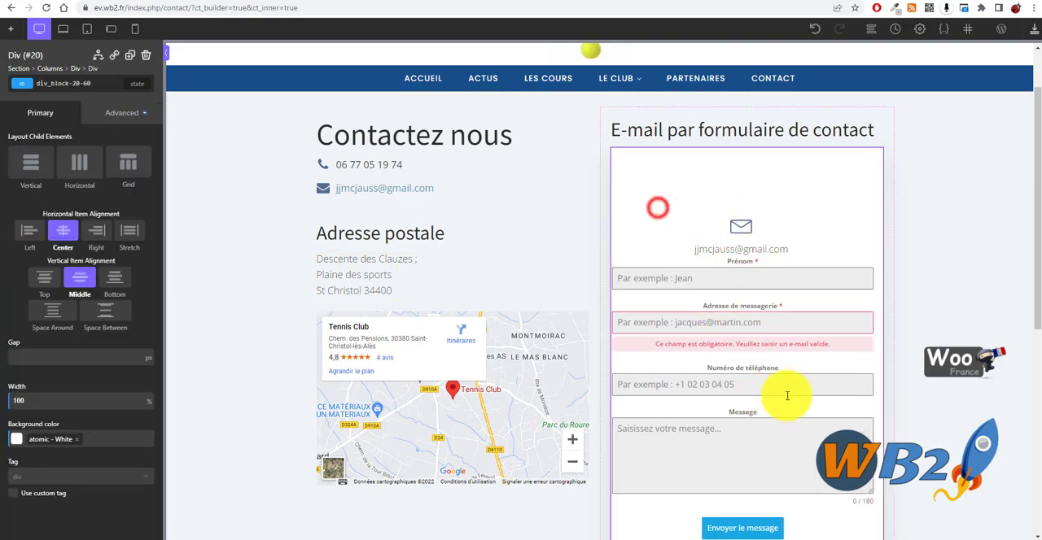
scroll(842, 350, "down", 2)
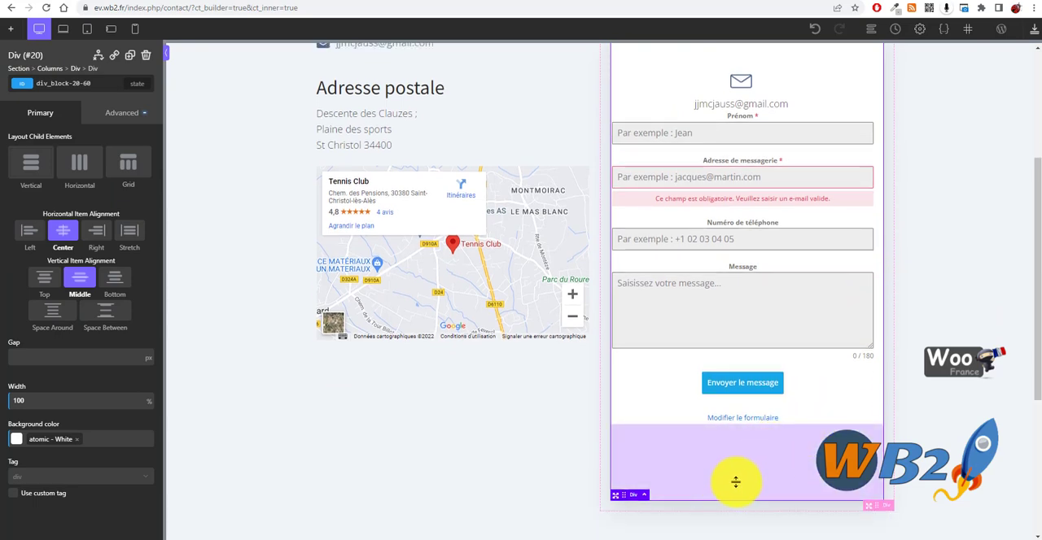
left_click_drag(735, 482, 751, 427)
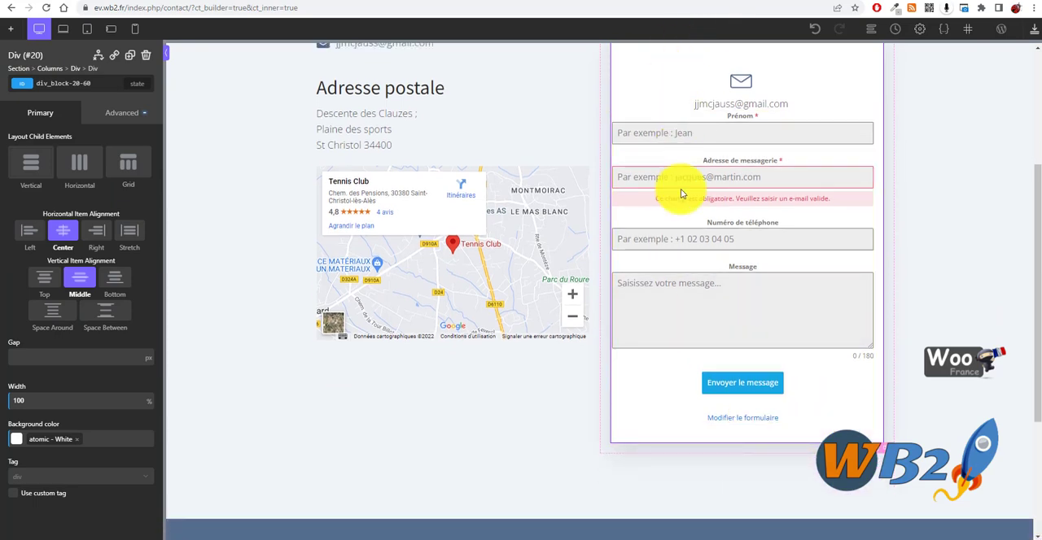
scroll(681, 194, "up", 1)
left_click_drag(739, 117, 743, 72)
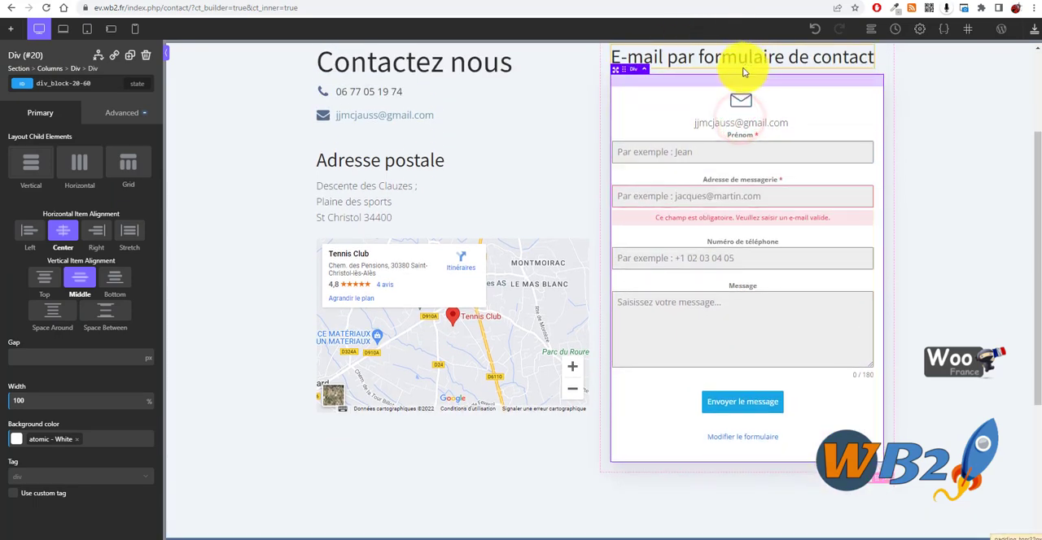
- Add a small left padding to the white contact box's Div to inset the form from its edge, and deselect the Div
left_click_drag(611, 220, 619, 222)
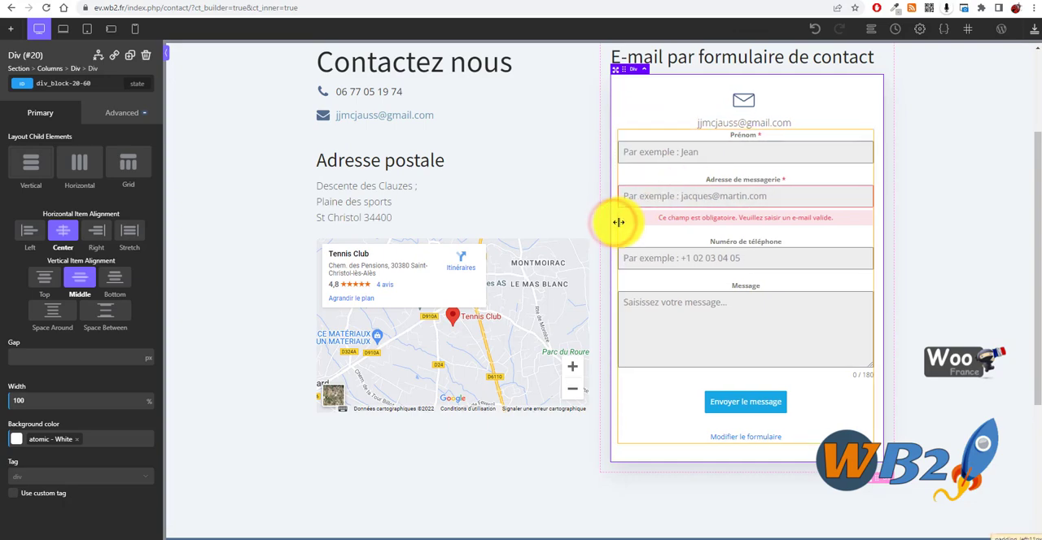
left_click(891, 325)
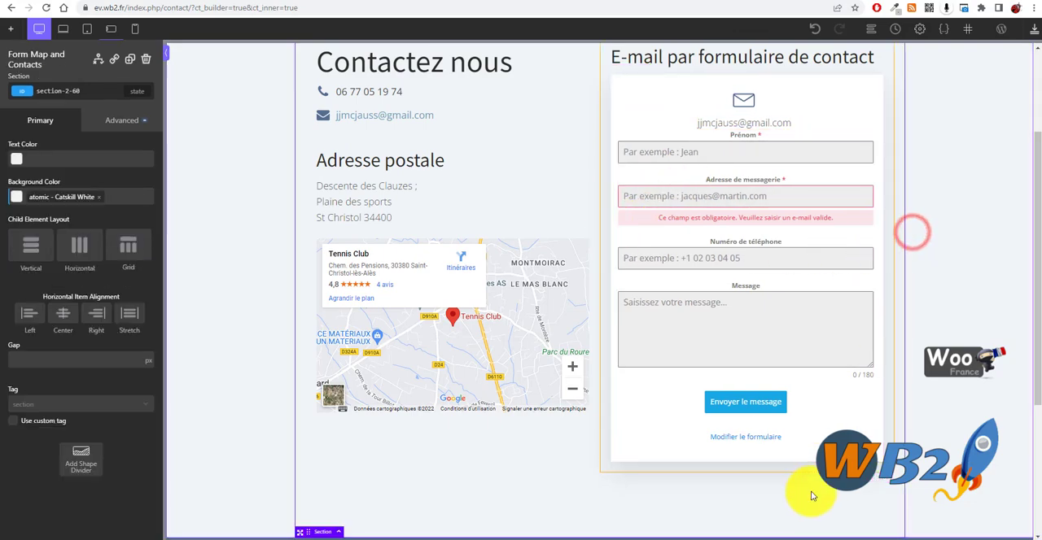
scroll(847, 413, "up", 1)
scroll(893, 337, "up", 1)
scroll(920, 344, "down", 4)
scroll(920, 344, "up", 1)
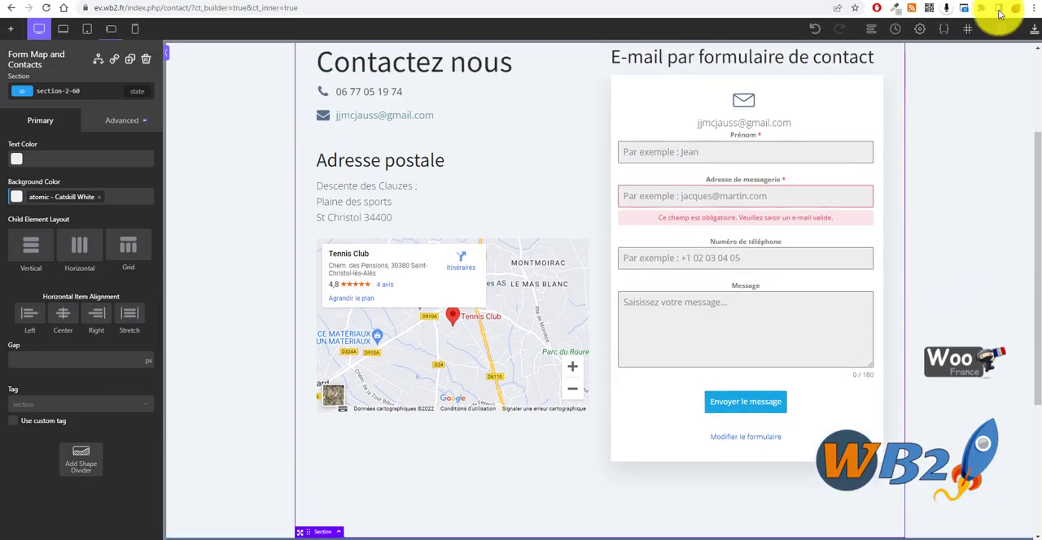
- Save the contact page in the builder and reload its published version in the other browser tab
left_click(1035, 31)
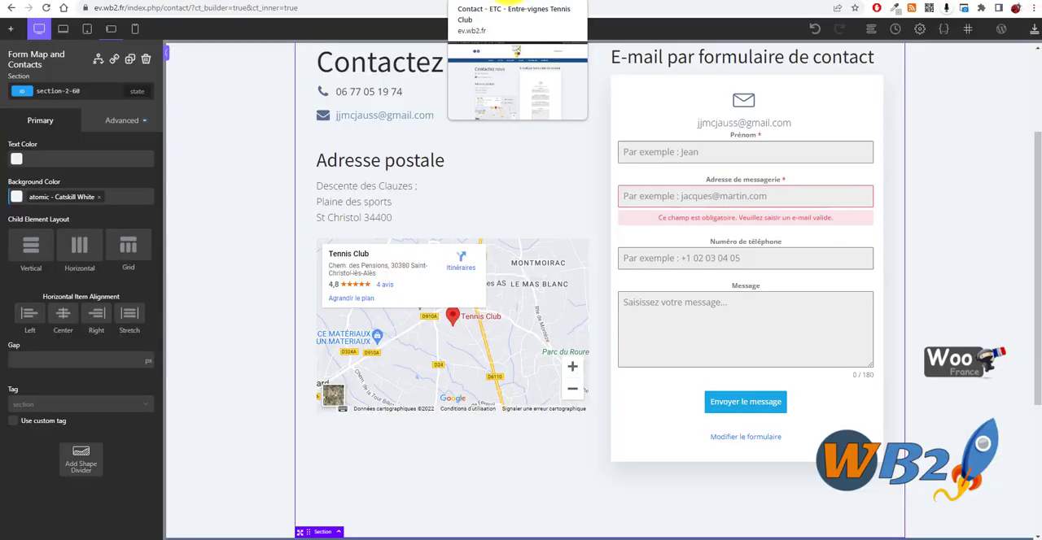
left_click(509, 2)
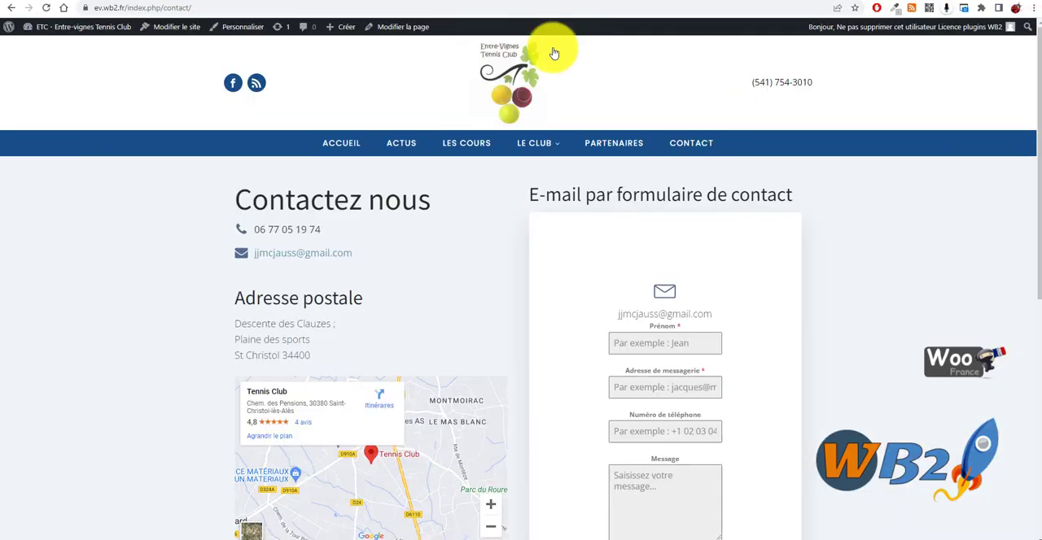
left_click(46, 9)
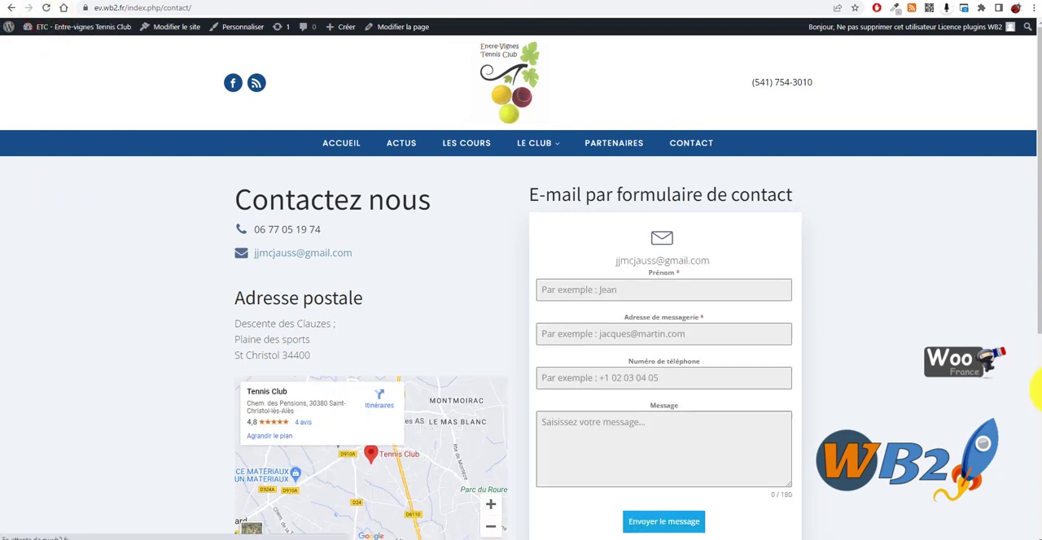
- Examine the published contact form's field widths and the spacing around it inside the white box
scroll(728, 482, "down", 2)
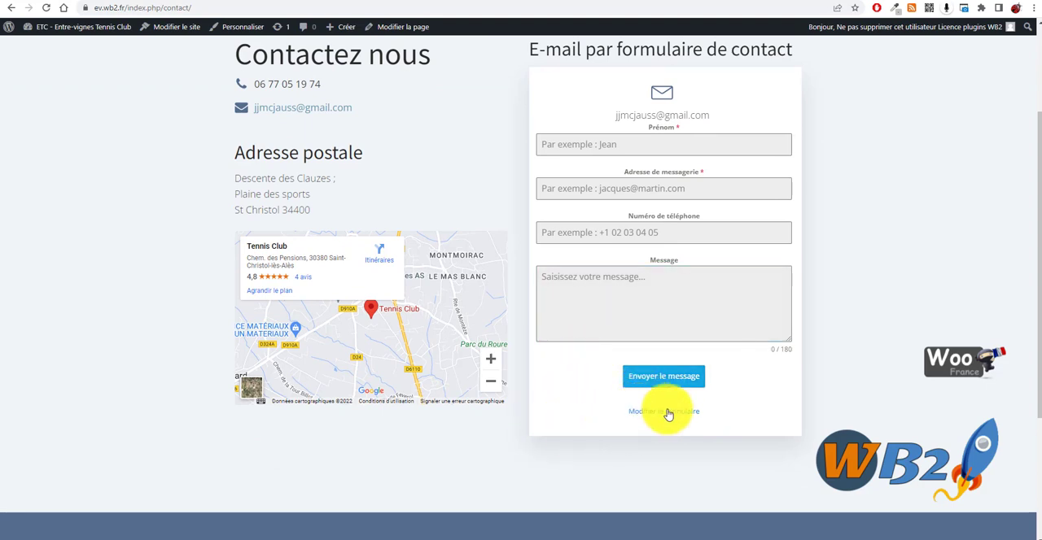
scroll(646, 481, "up", 2)
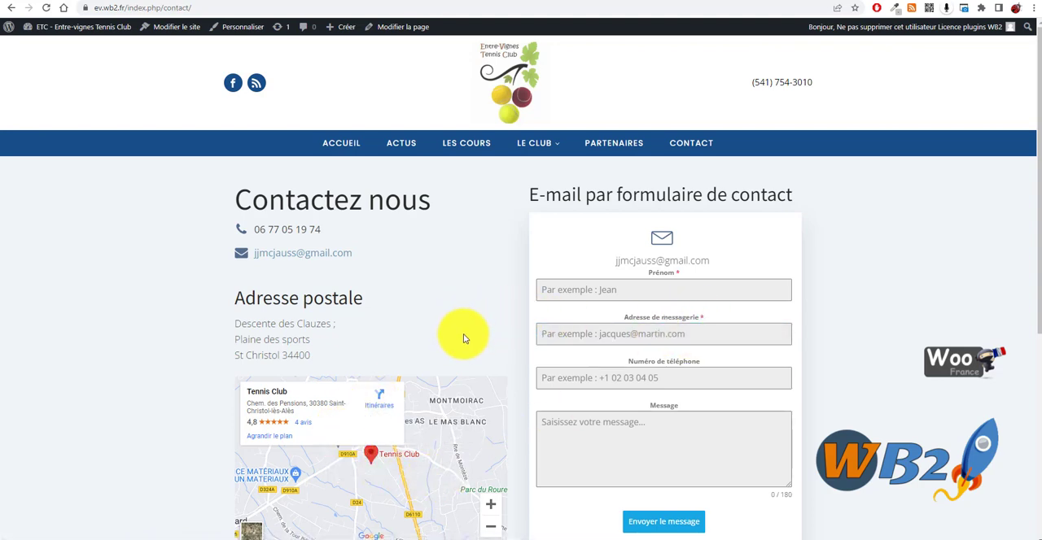
left_click(644, 339)
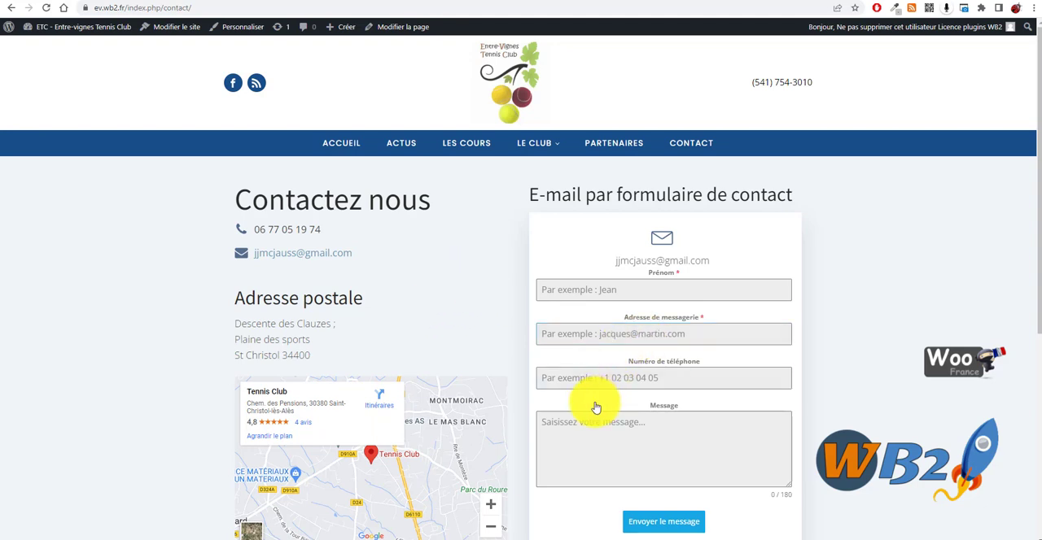
scroll(632, 354, "down", 1)
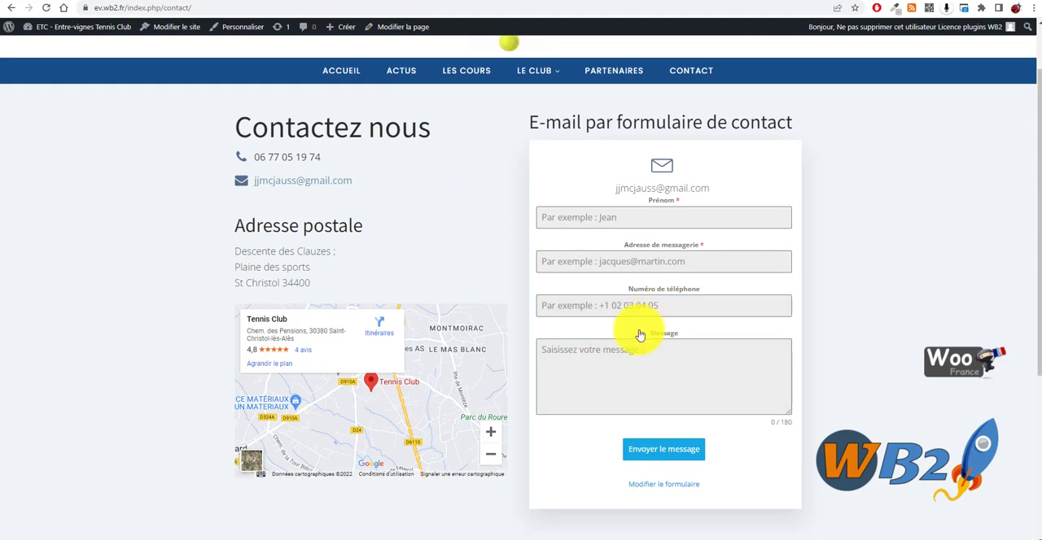
left_click(640, 335)
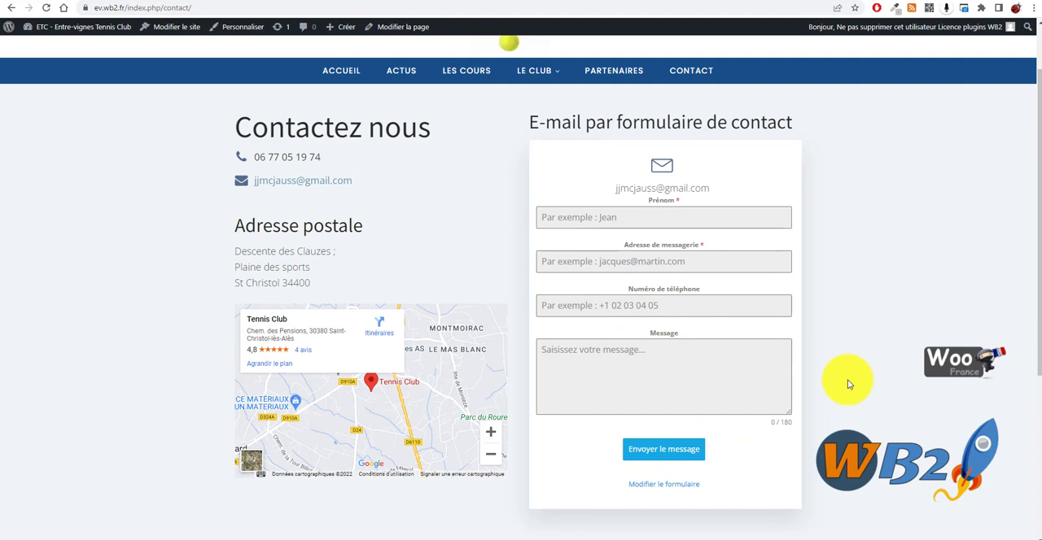